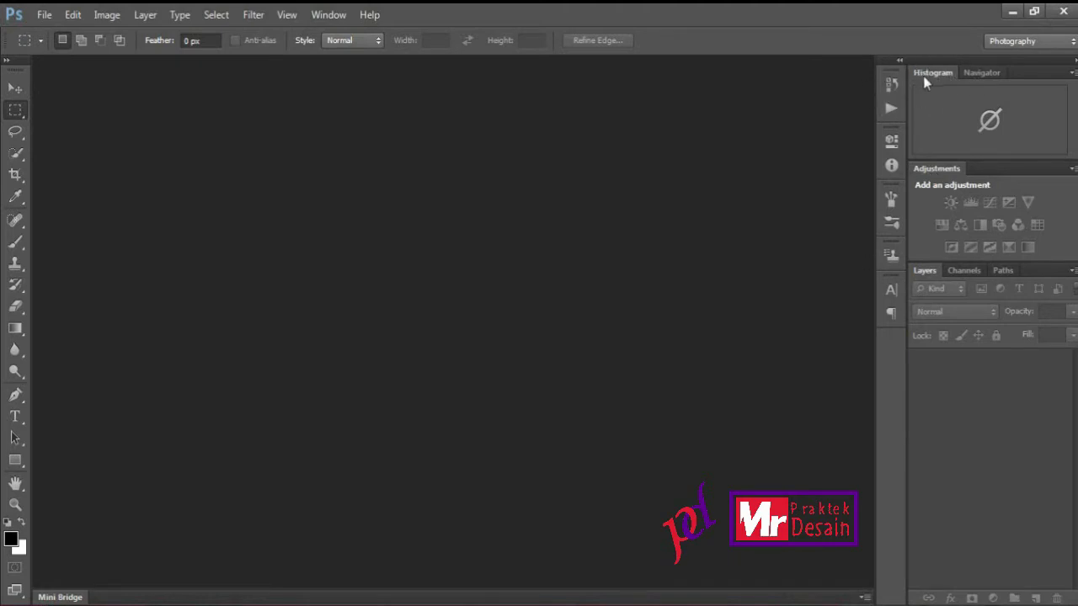
left_click(975, 77)
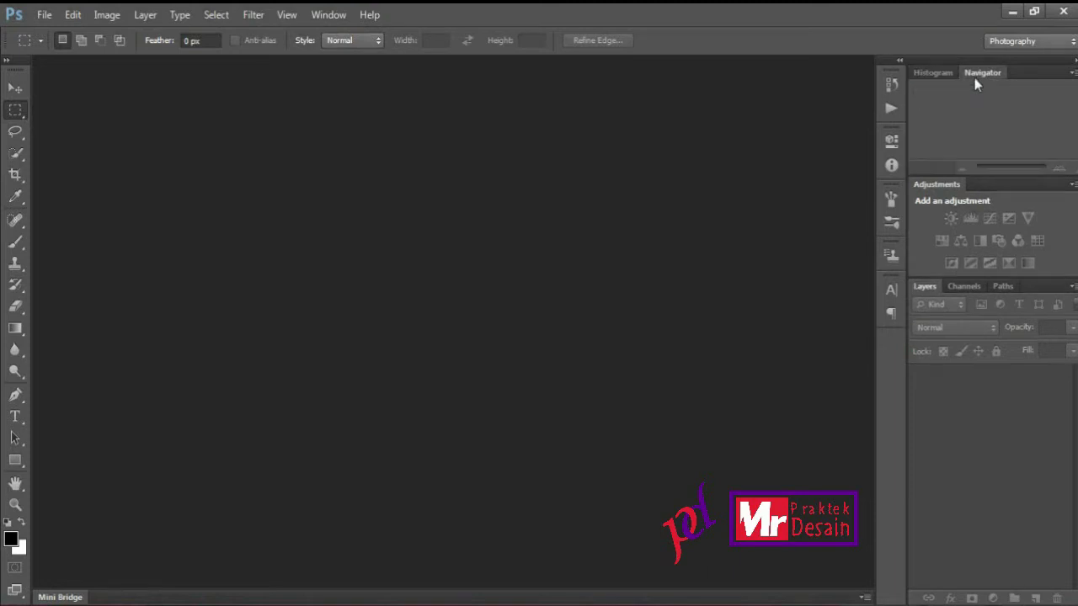
left_click(937, 75)
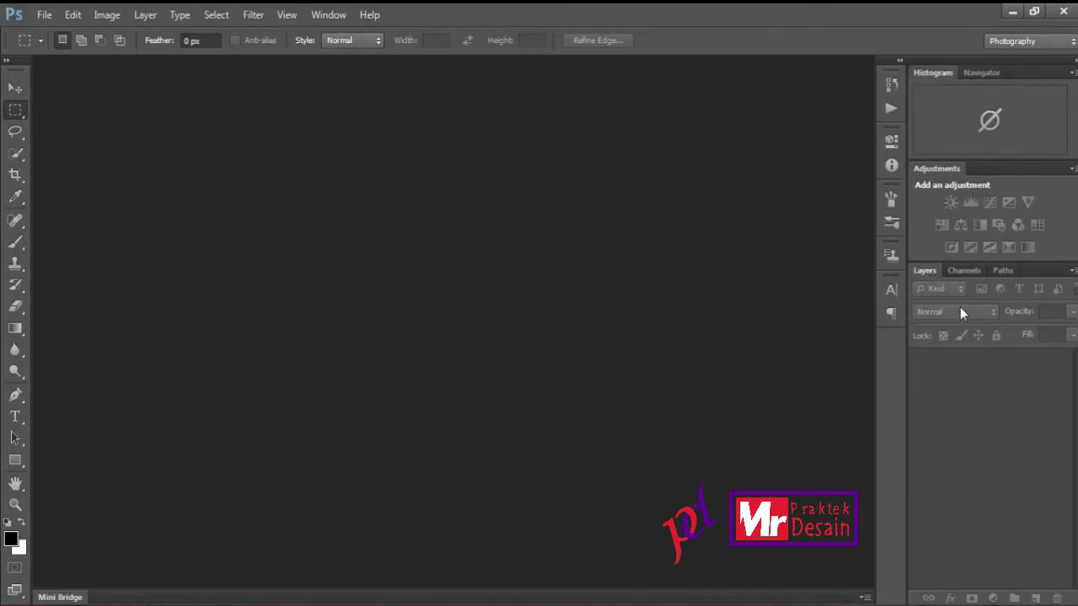
left_click(962, 272)
left_click(1000, 270)
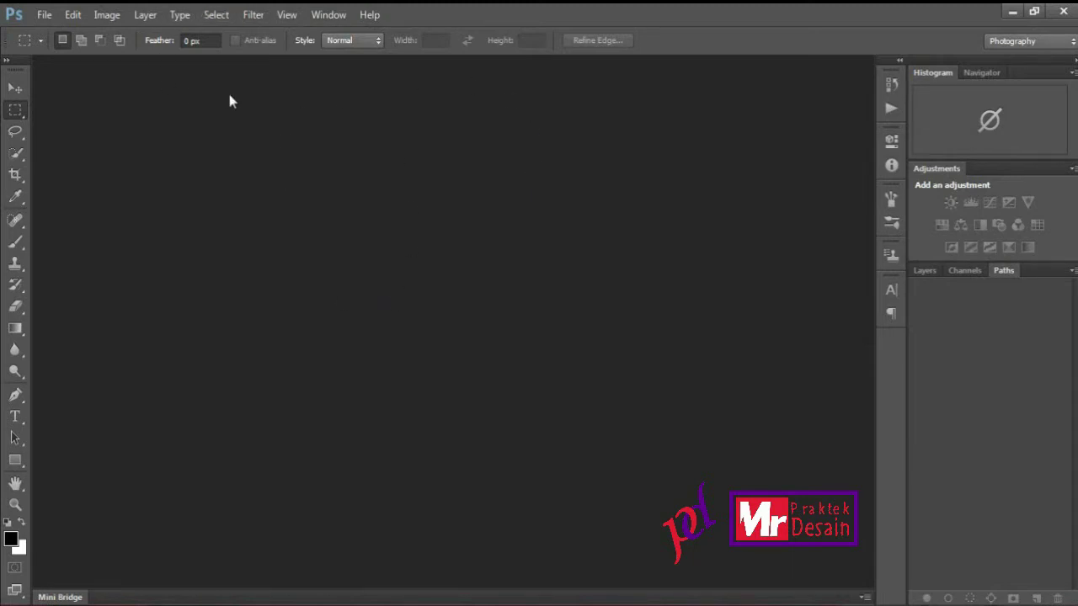
- Start a new document and name it "latihan 1"
left_click(43, 17)
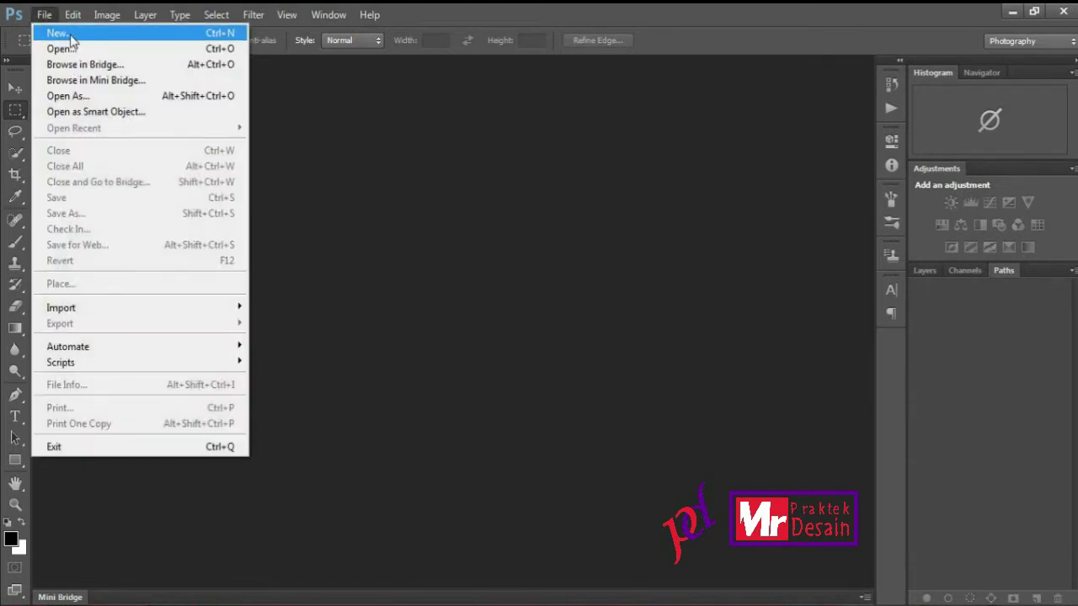
left_click(72, 37)
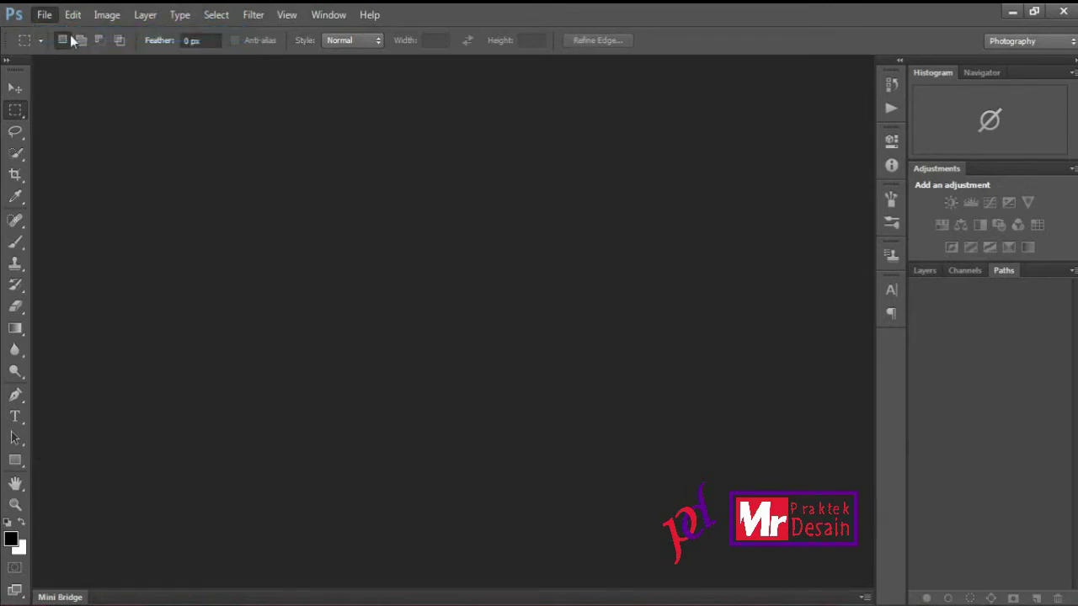
left_click_drag(511, 127, 480, 199)
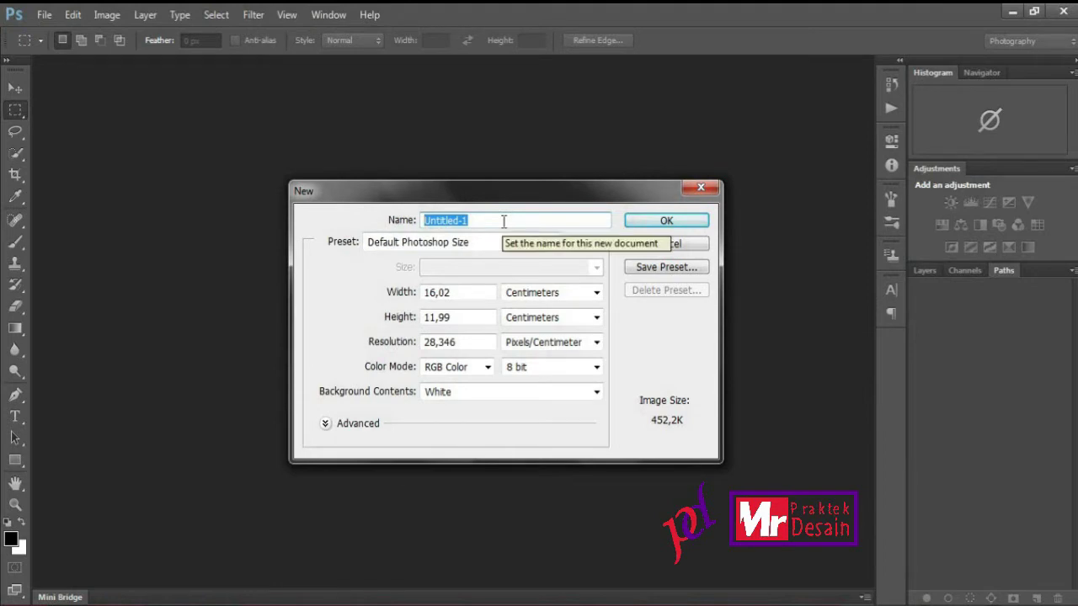
type("latih")
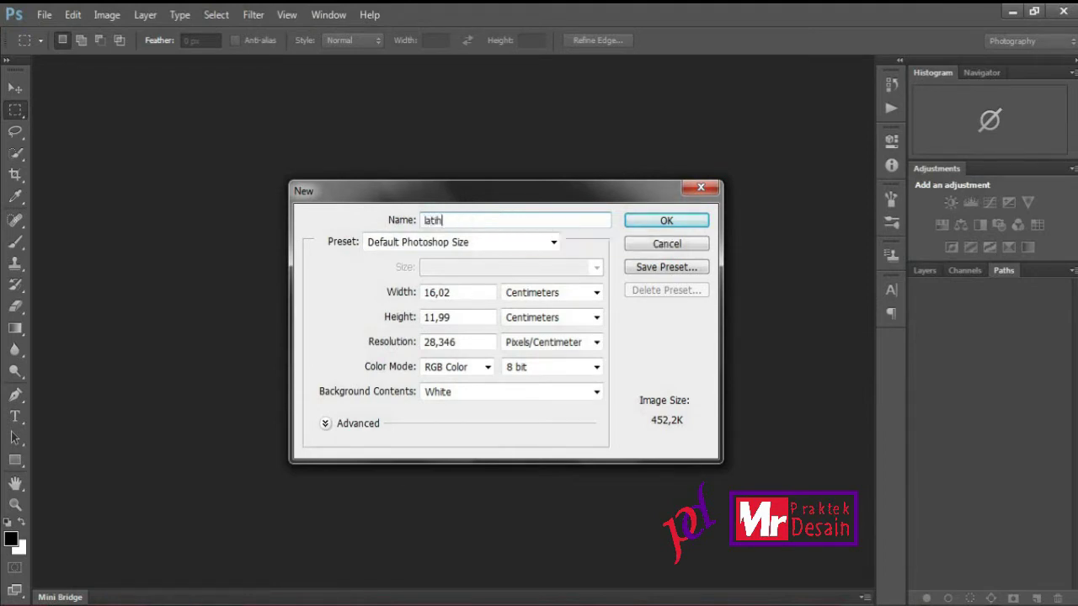
type("an 1")
- Choose the International Paper preset at A4 size, keep RGB Color and 300 pixels/inch, and create the document
left_click(494, 247)
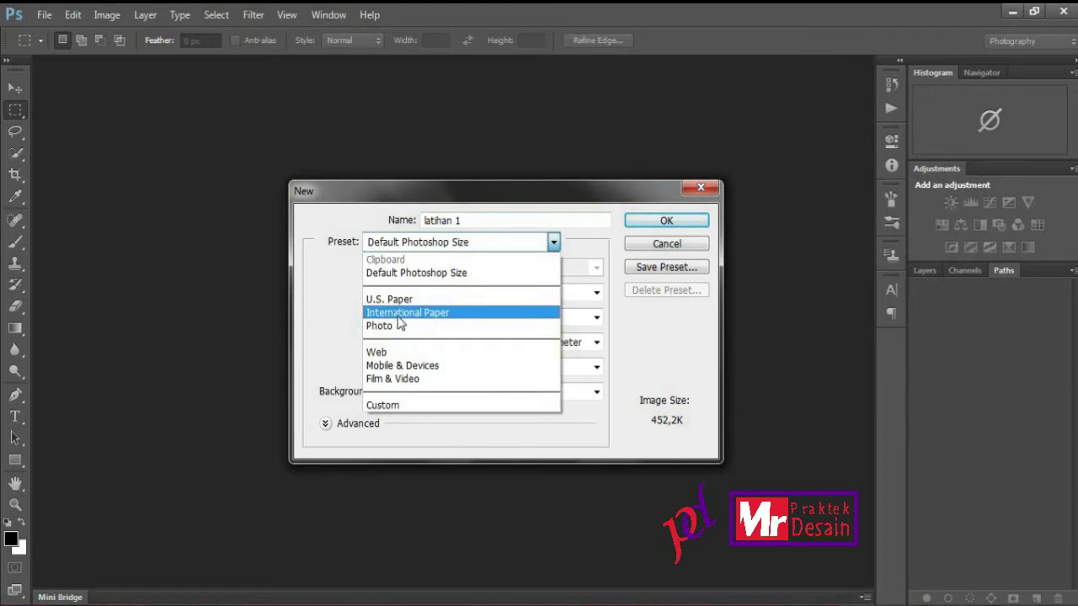
left_click(399, 317)
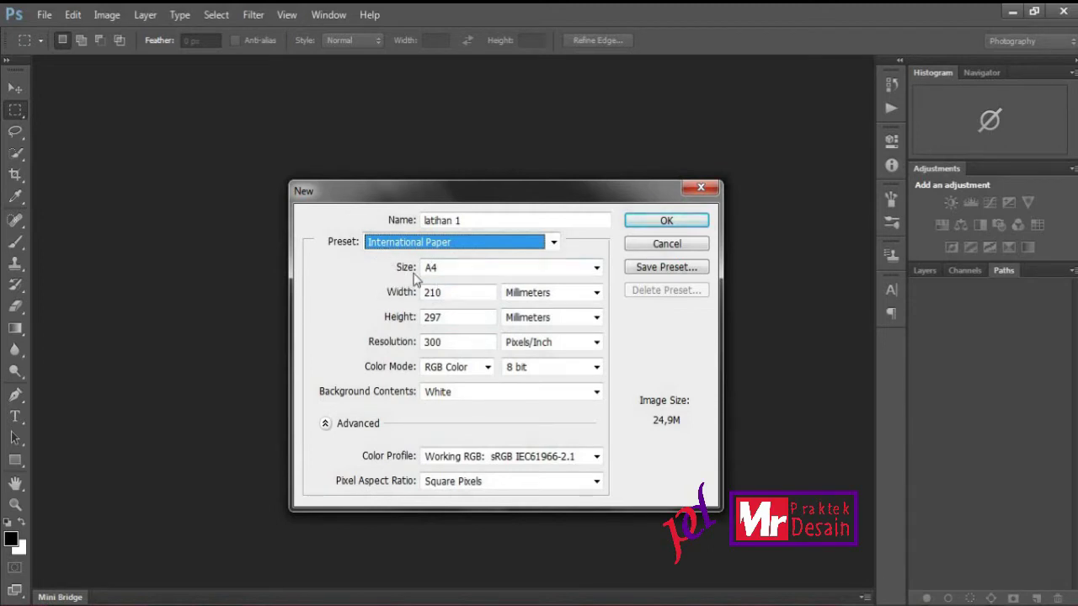
left_click(469, 272)
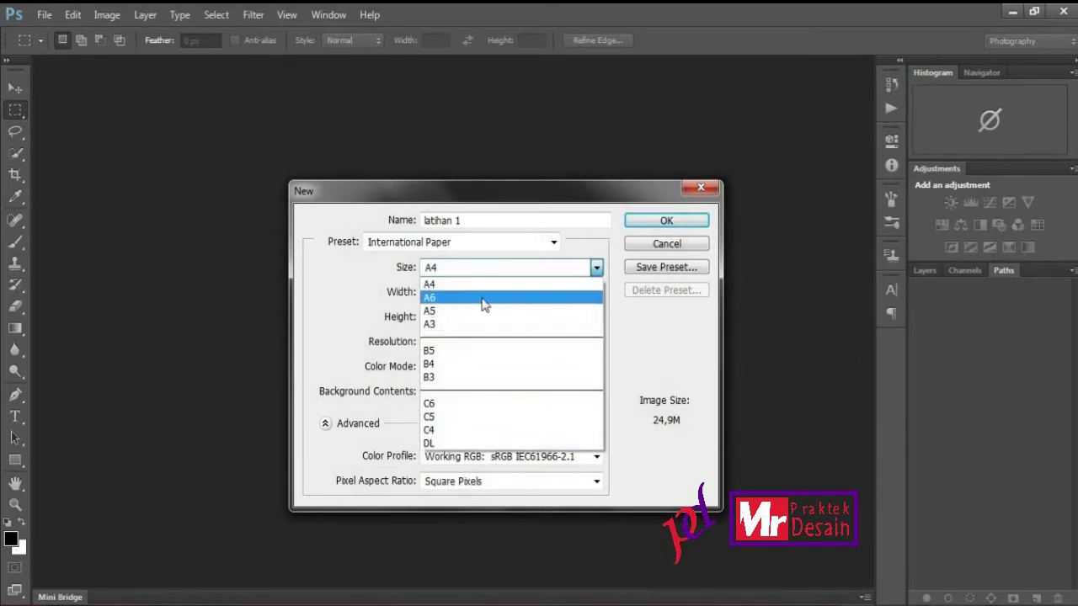
left_click(466, 273)
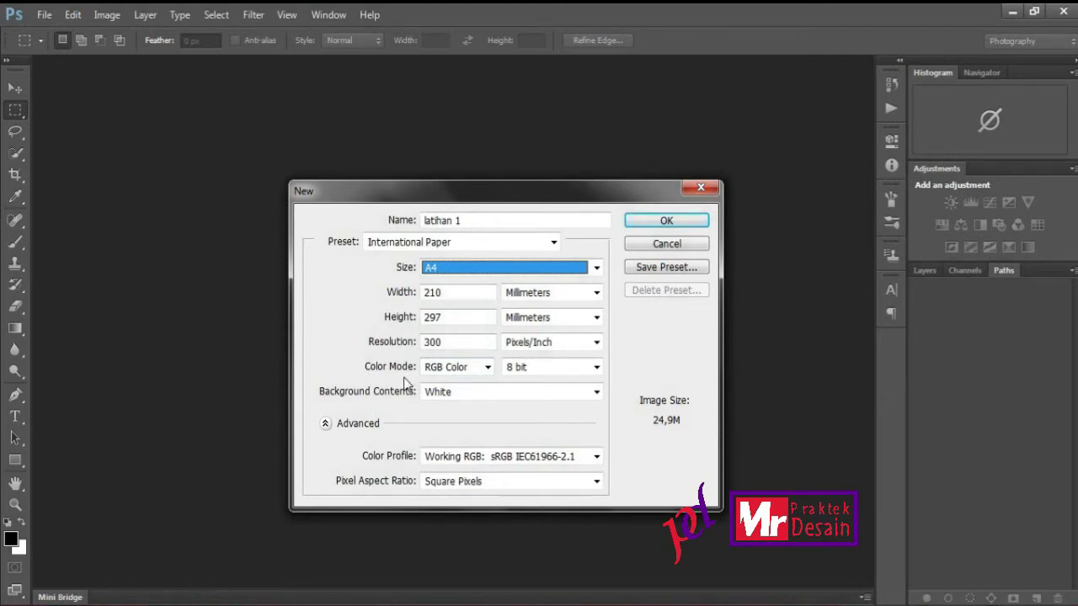
left_click(459, 371)
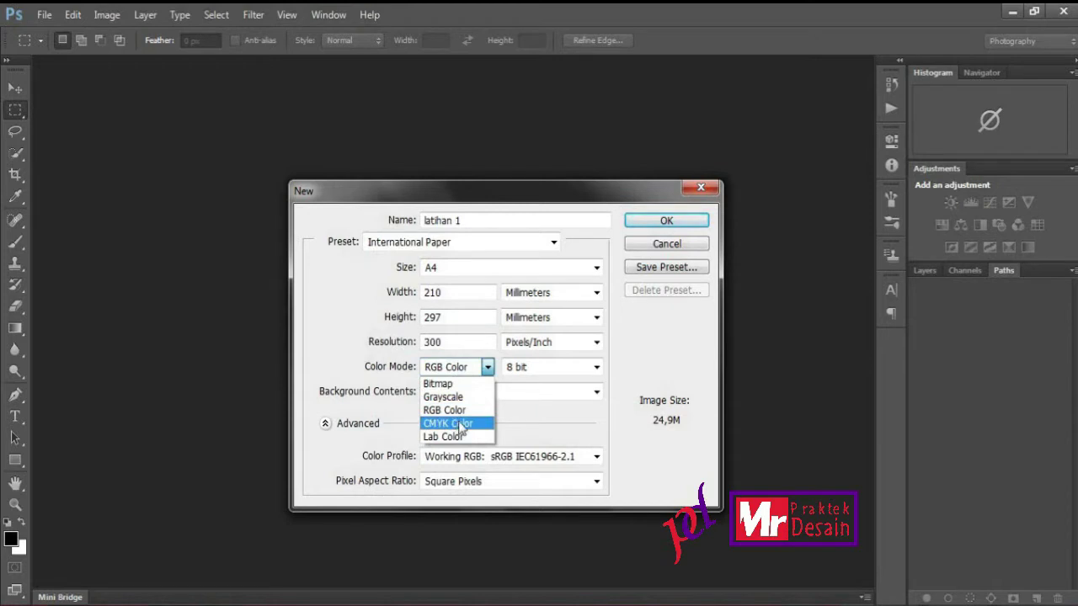
left_click(461, 348)
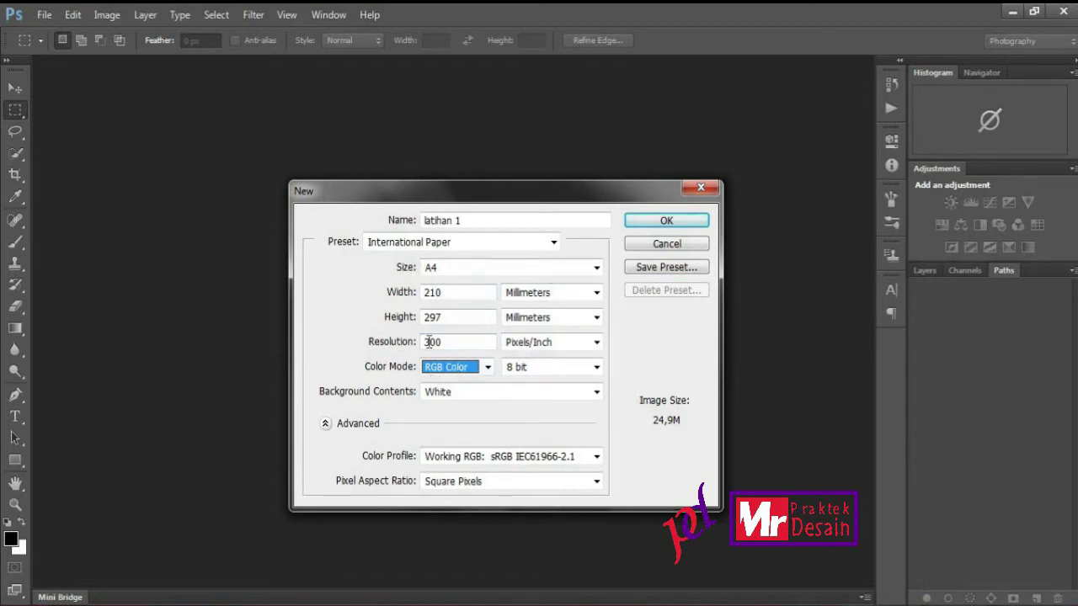
left_click(667, 221)
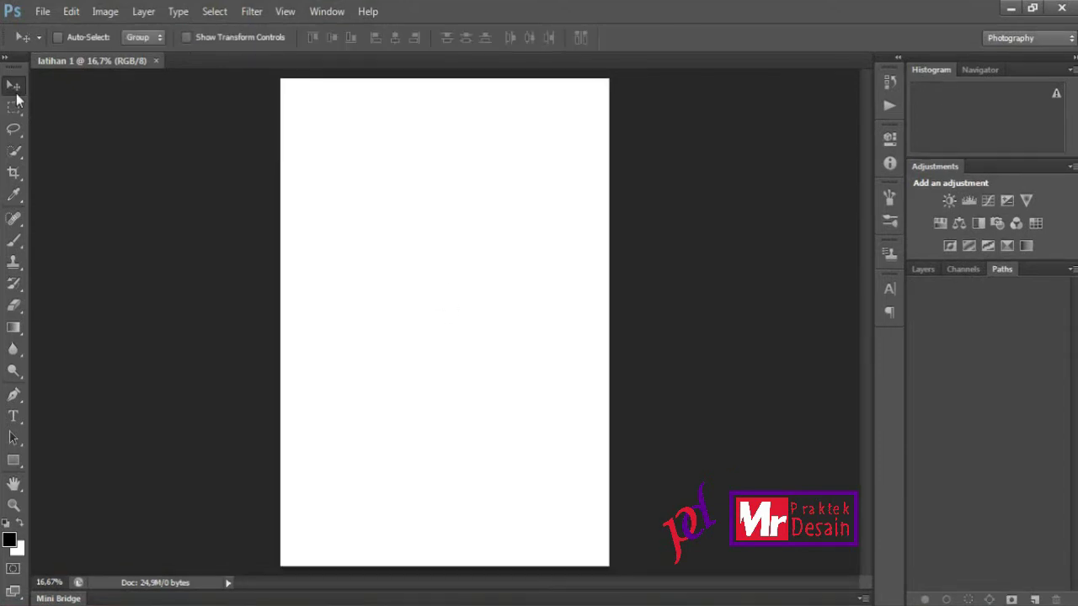
left_click(14, 87)
left_click(13, 107)
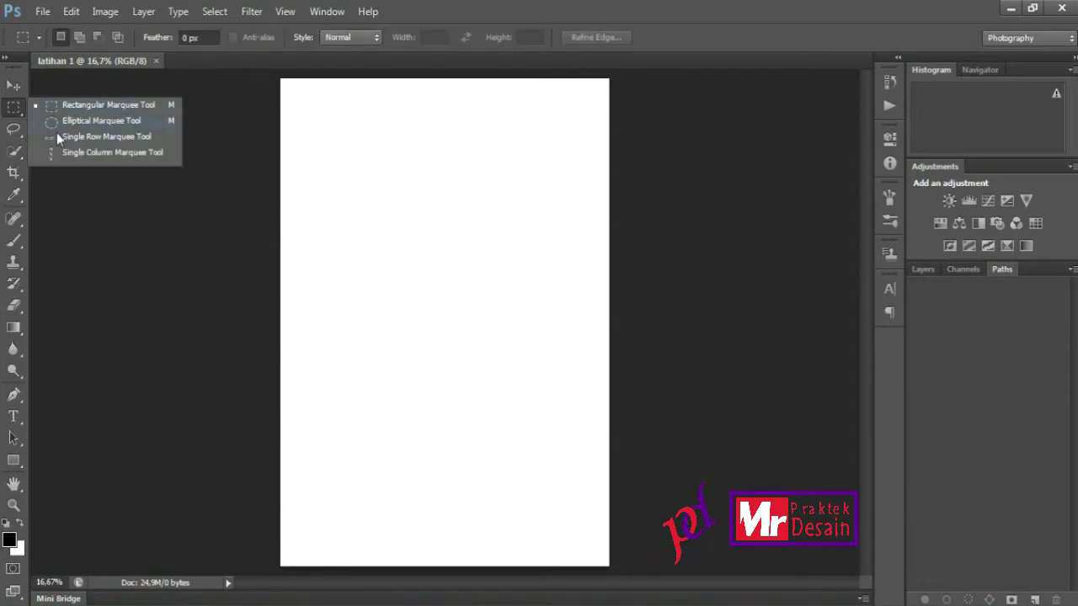
left_click(11, 107)
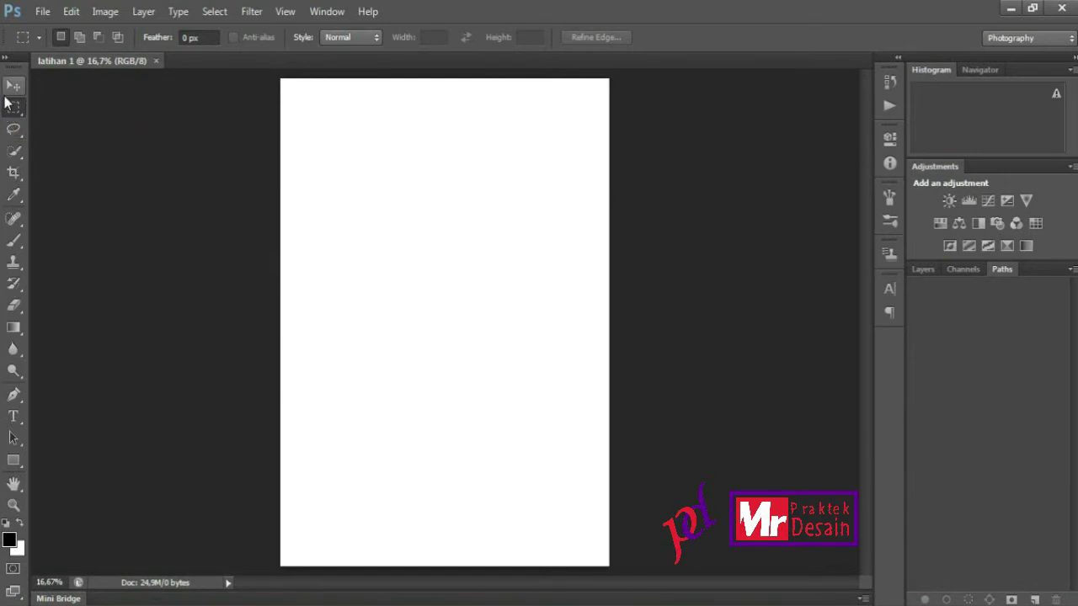
left_click(15, 127)
- Draw a wide rectangular selection across the upper half of the page with the Rectangular Marquee Tool
left_click(11, 112)
left_click(10, 111)
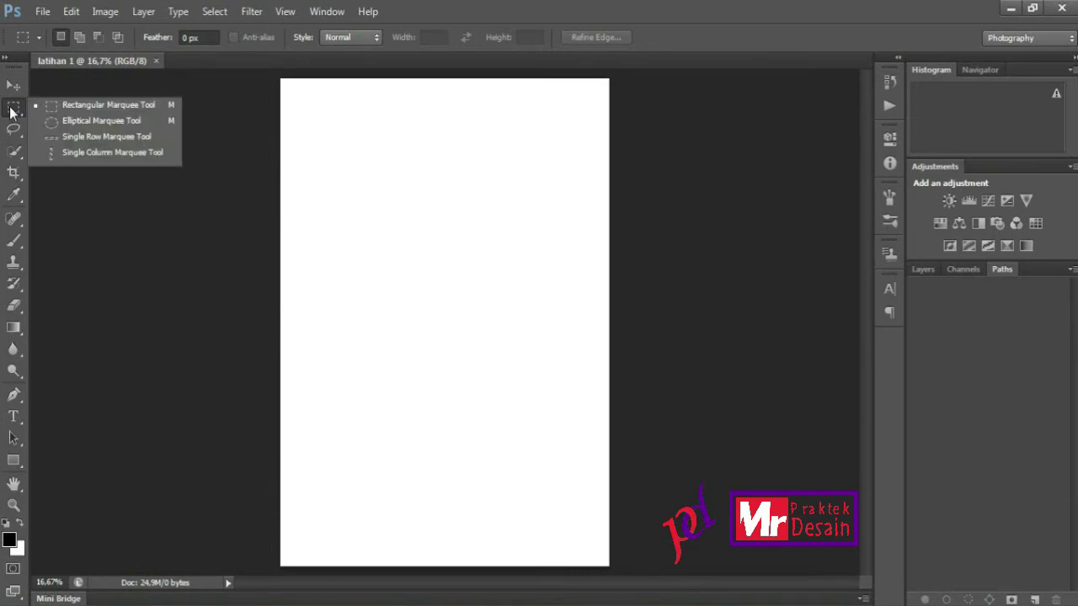
left_click(61, 110)
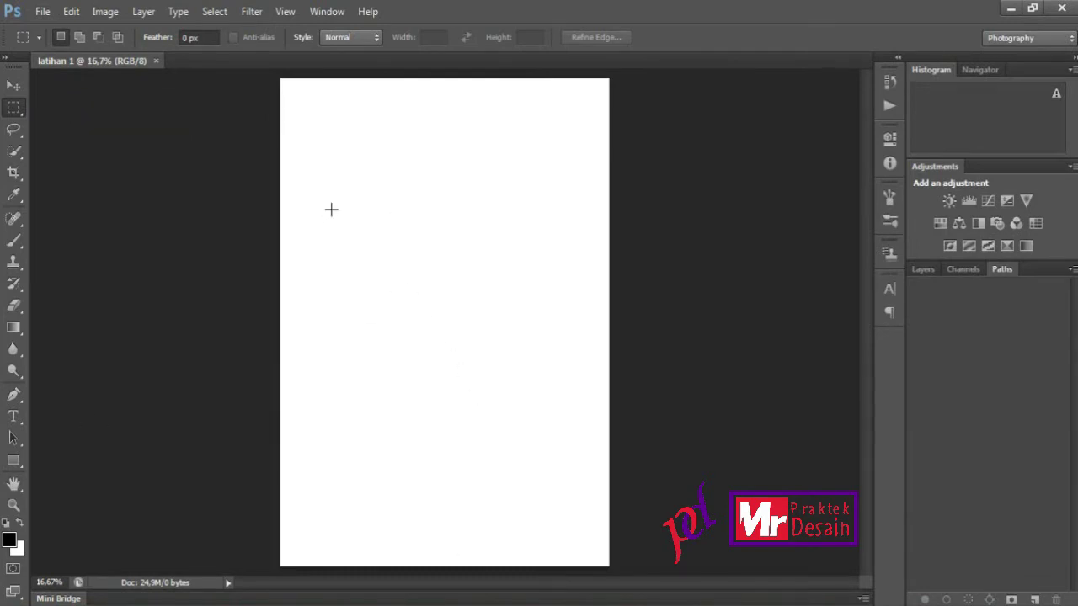
mouse_move(332, 196)
left_mouse_down()
mouse_move(382, 250)
mouse_move(336, 207)
left_mouse_up()
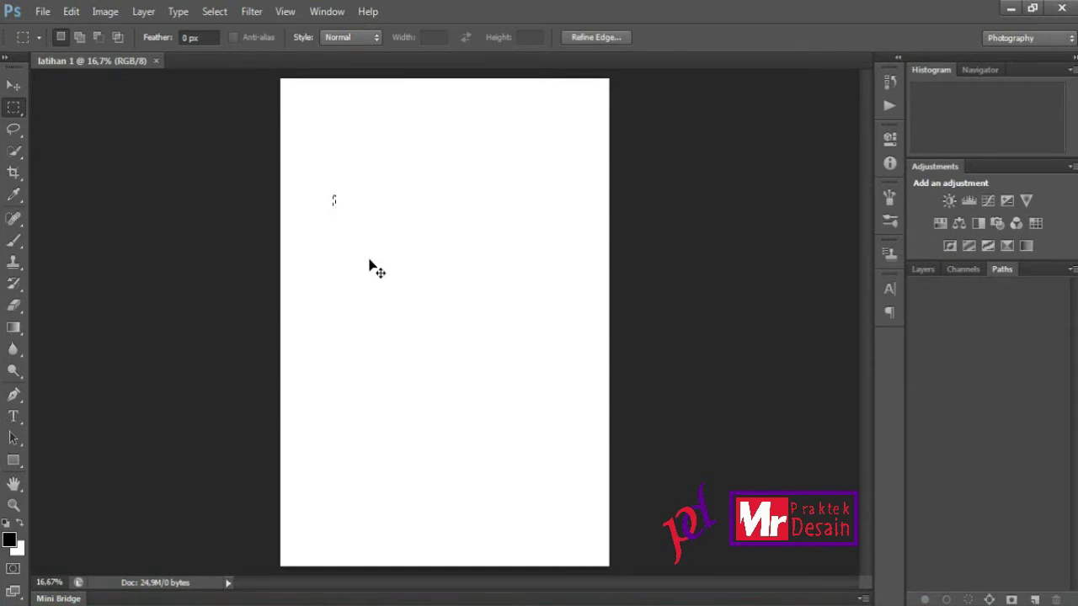
key("ctrl+d")
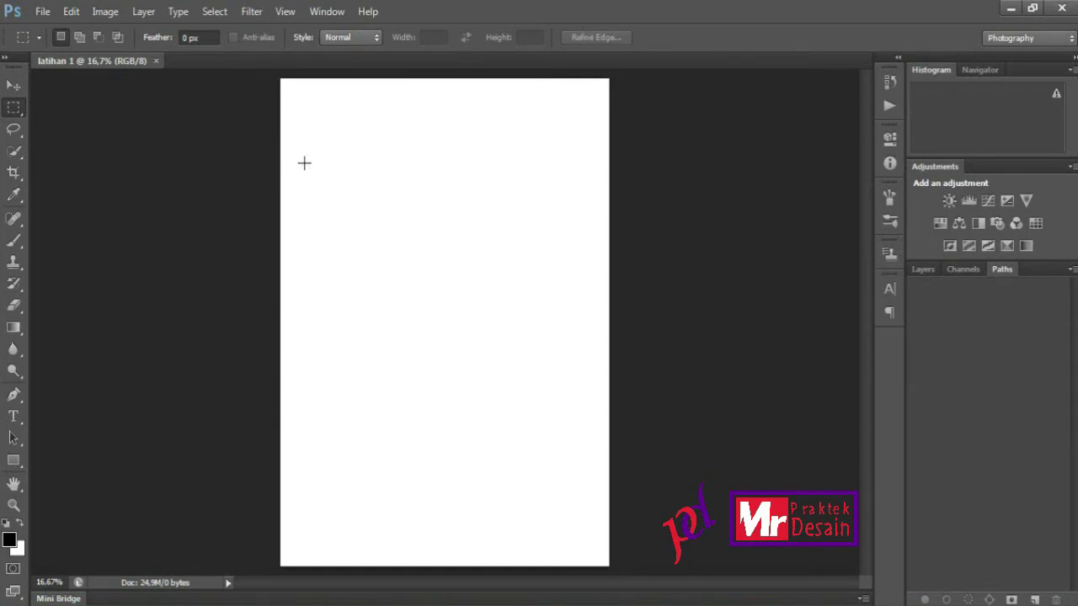
left_click_drag(304, 163, 590, 321)
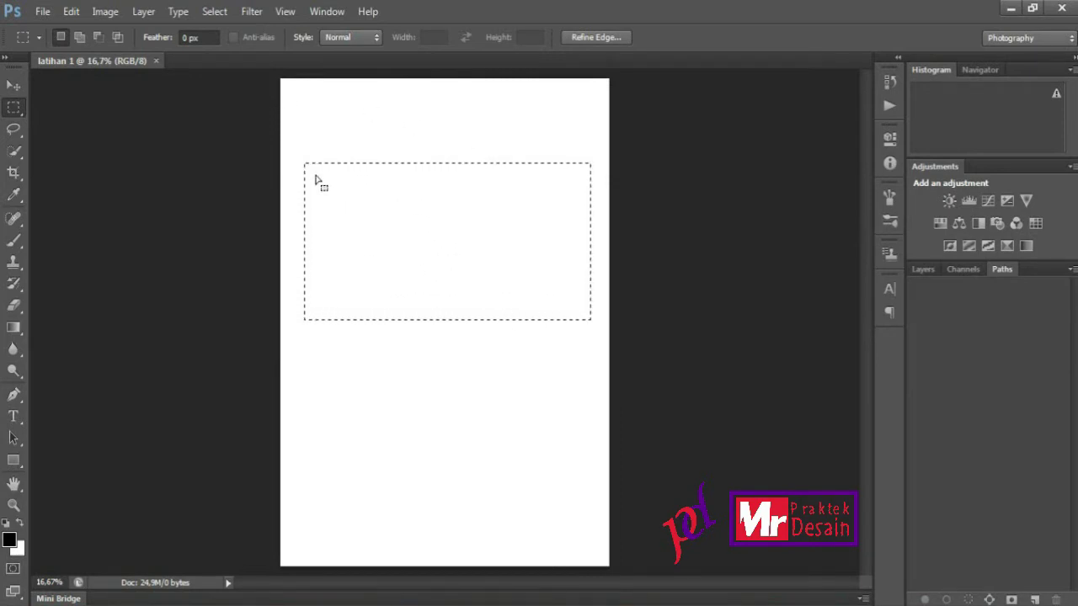
- Replace the rectangular selection with a large ellipse around the middle of the page using the Elliptical Marquee Tool
right_click(15, 112)
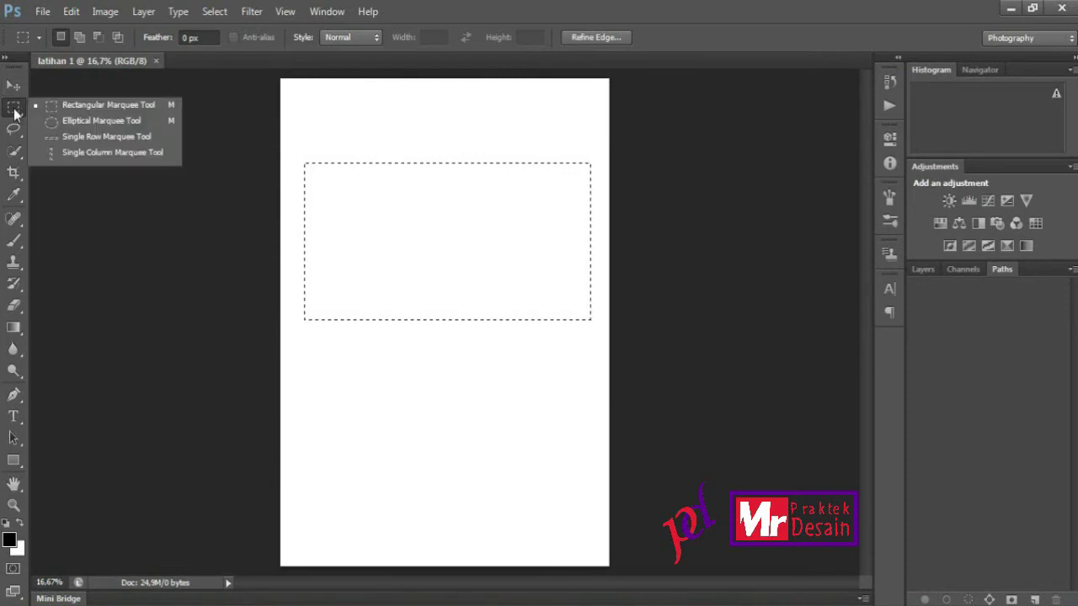
left_click(84, 121)
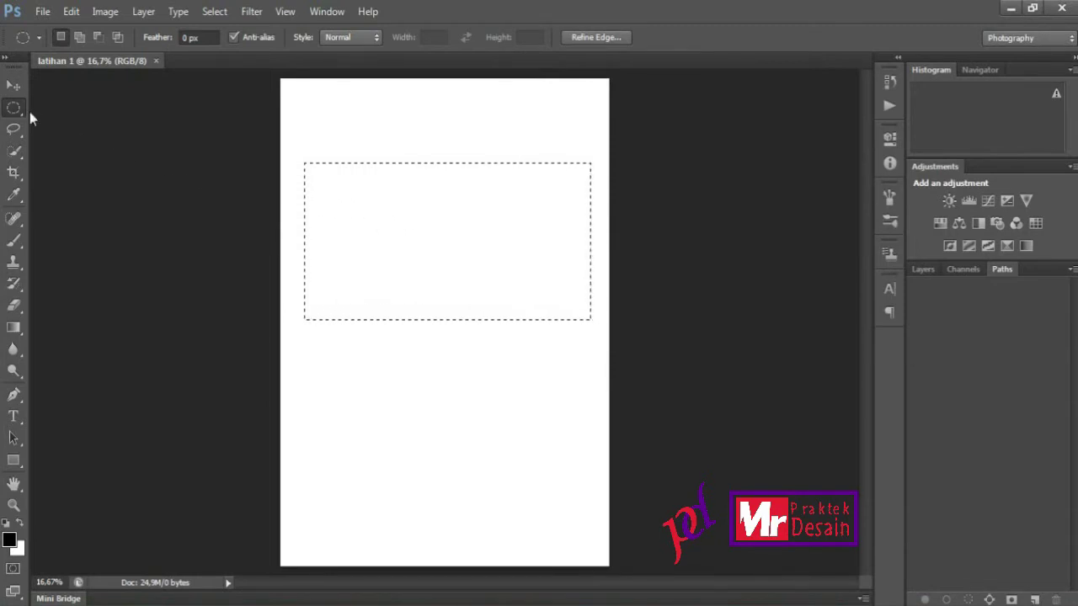
key("ctrl+d")
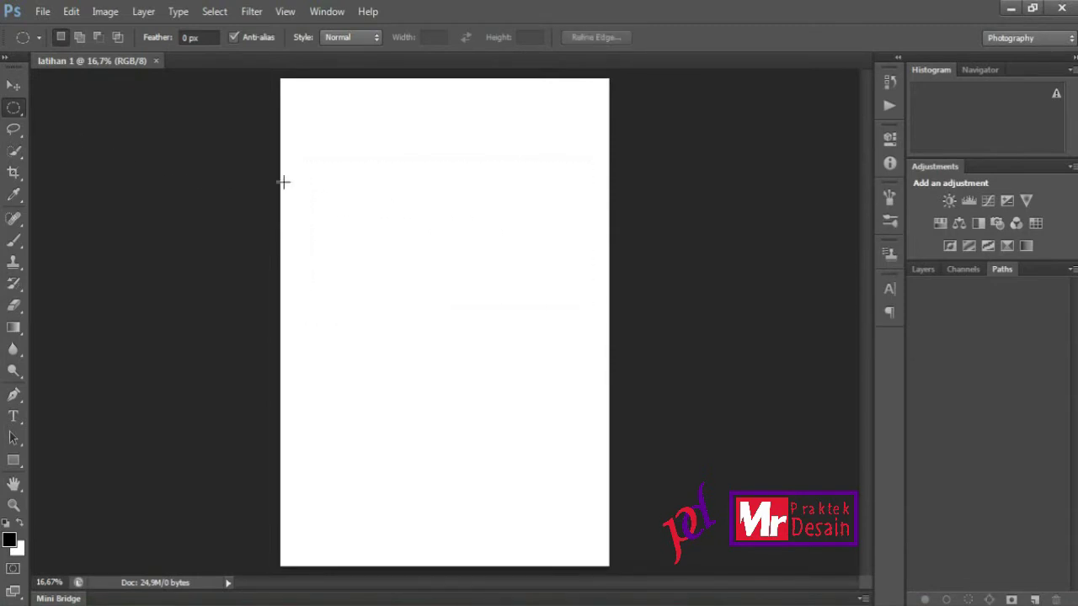
left_click_drag(346, 181, 573, 422)
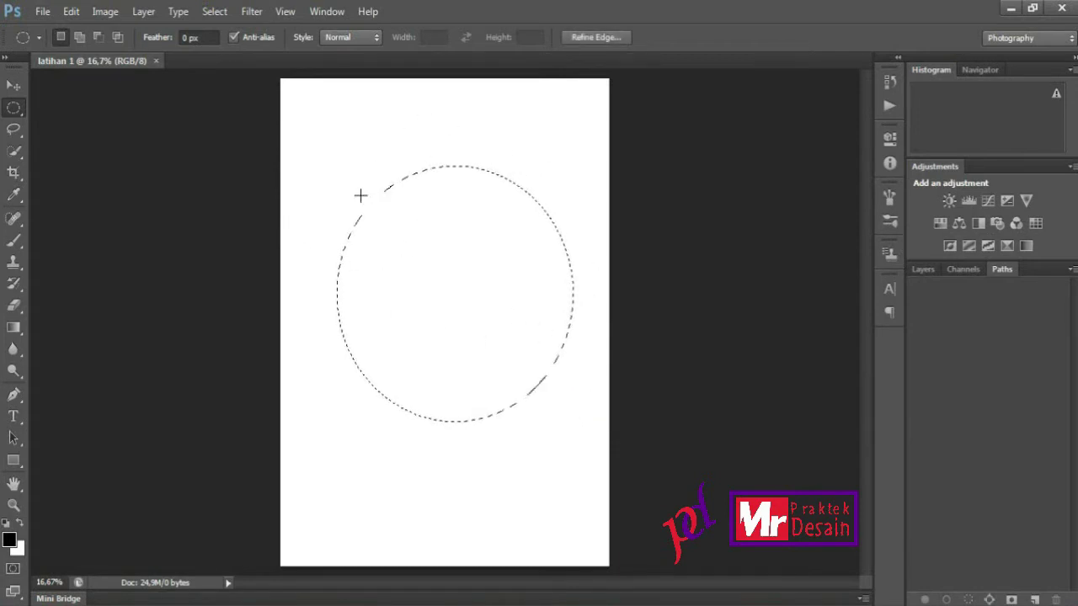
- Replace the ellipse with a single-row selection in the page's upper third using the Single Row Marquee Tool, and deselect it
left_click(14, 110)
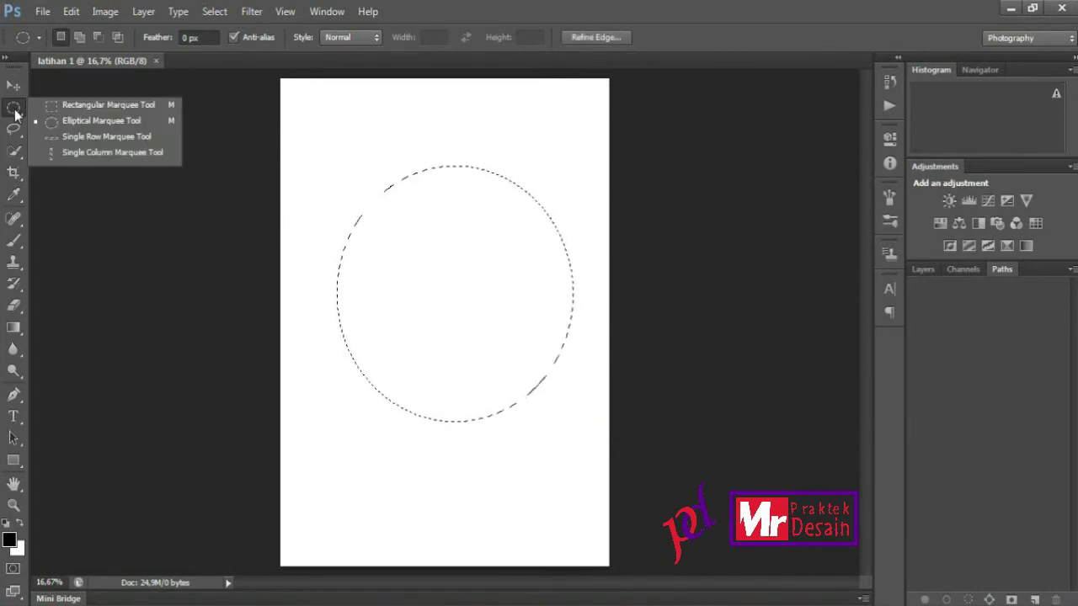
left_click(93, 138)
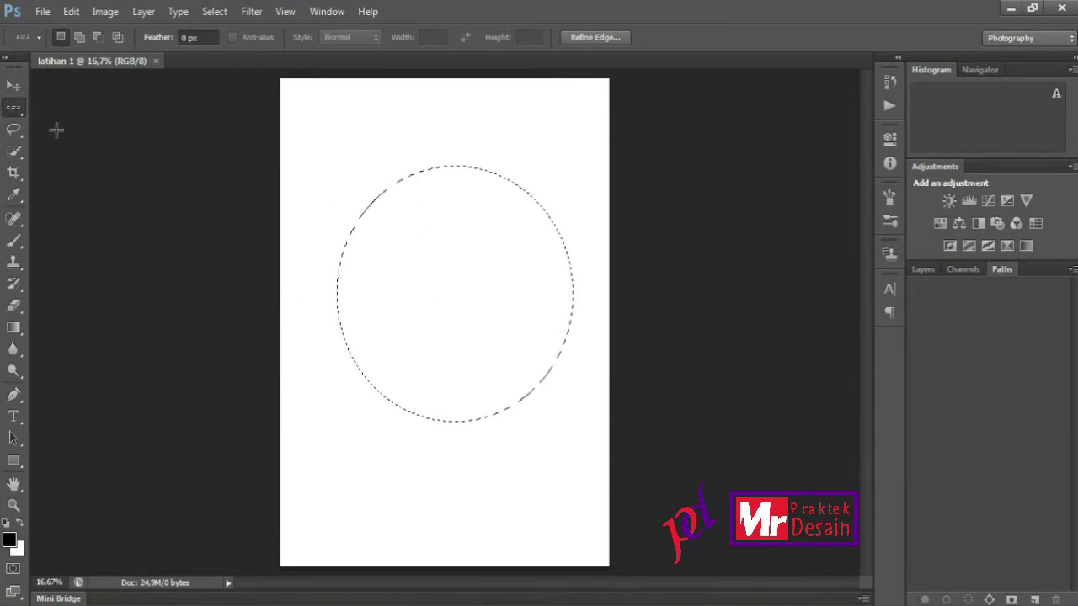
key("ctrl+d")
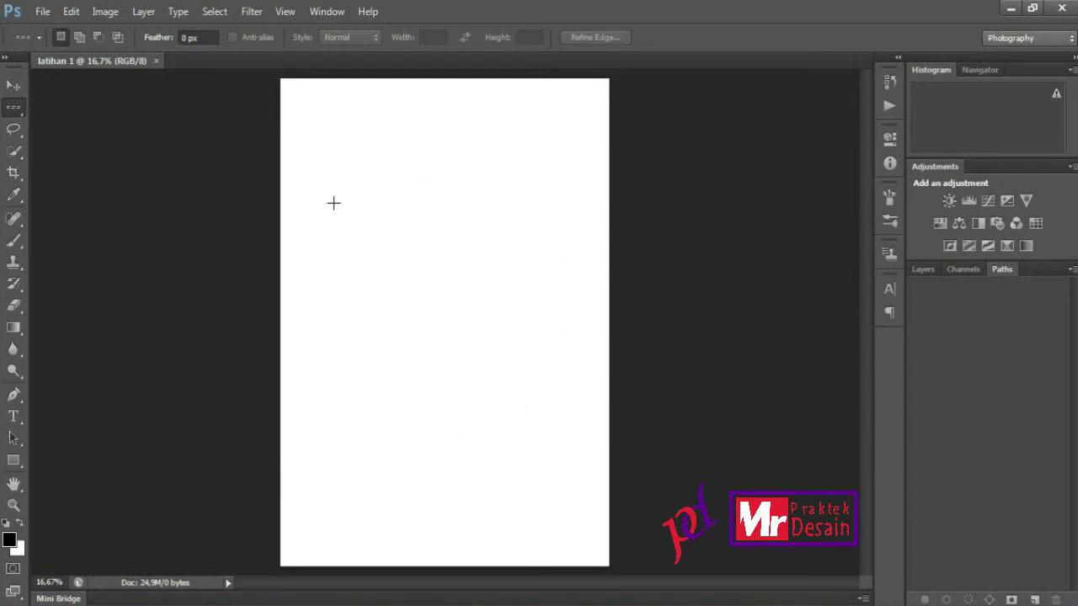
left_click_drag(330, 198, 440, 267)
left_click_drag(416, 190, 425, 212)
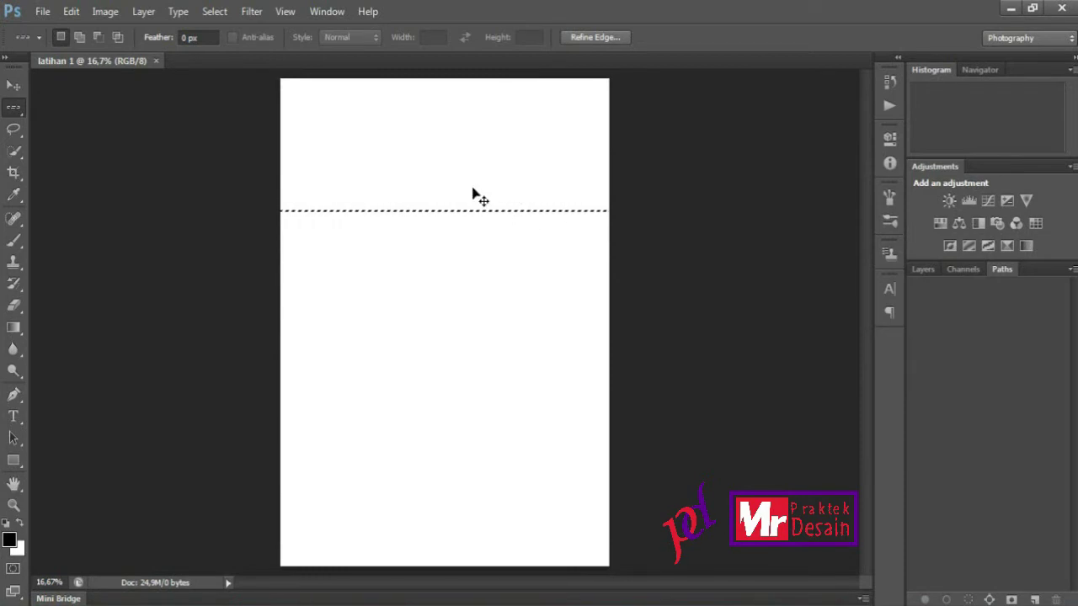
key("ctrl+d")
- Select a single pixel column about a quarter of the way in from the page's left edge with the Single Column Marquee Tool
right_click(21, 115)
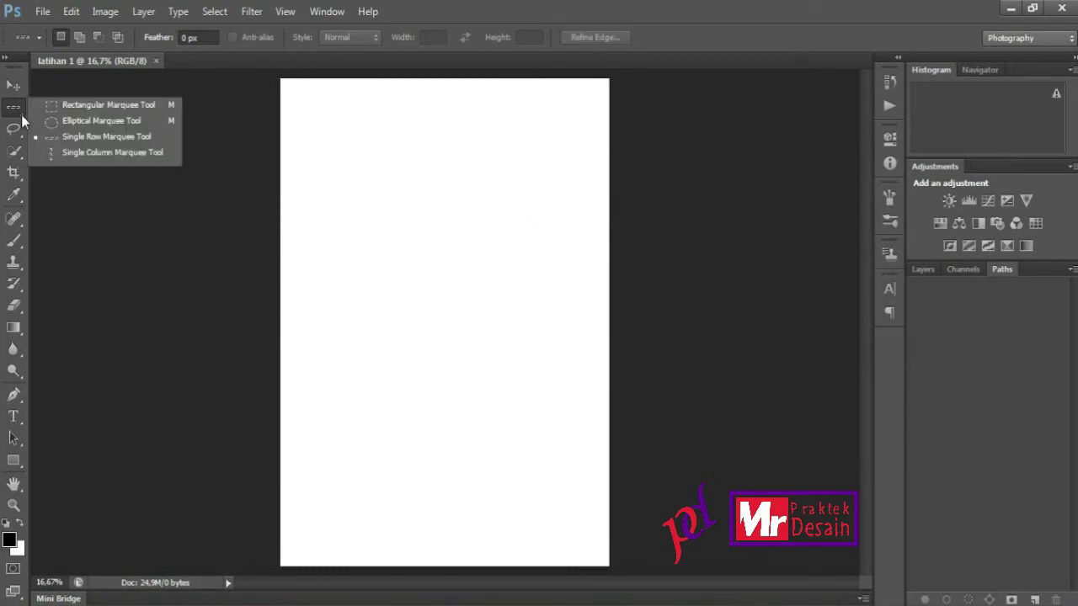
left_click(73, 155)
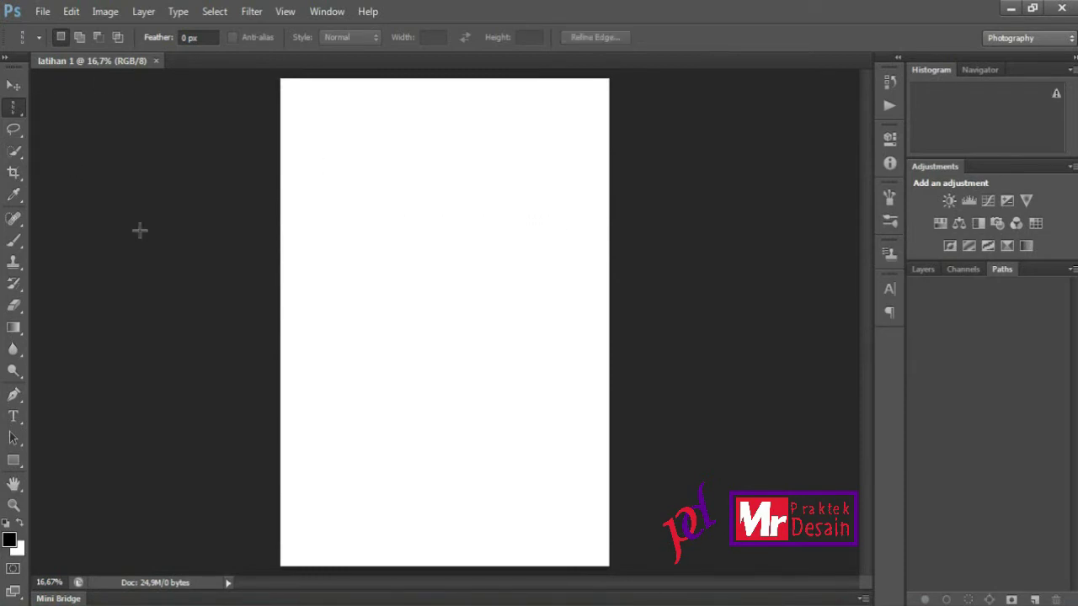
left_click_drag(371, 217, 442, 315)
left_click_drag(455, 98, 373, 306)
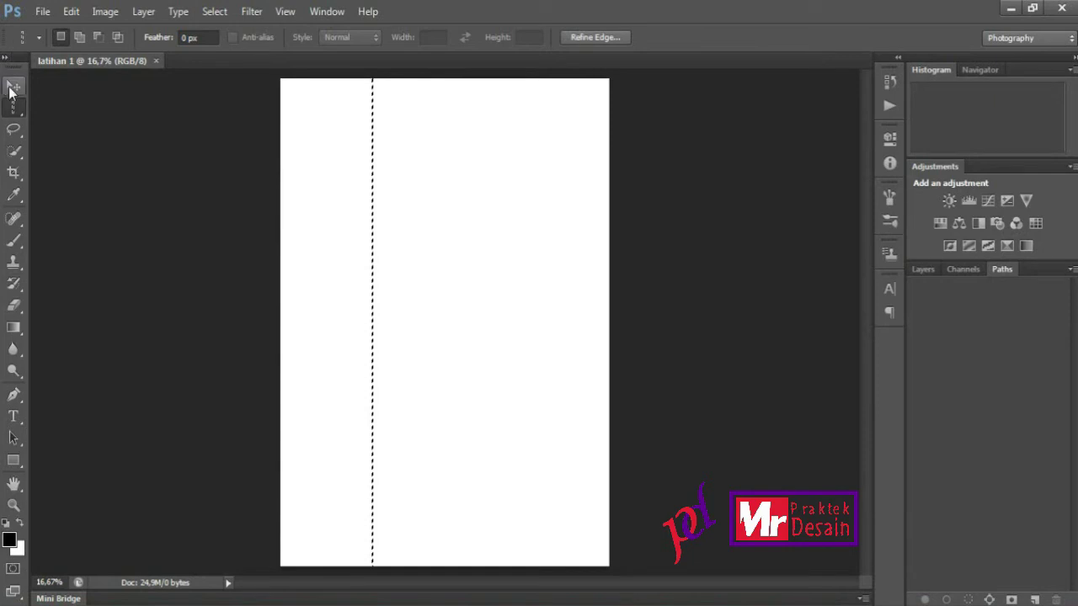
left_click(13, 86)
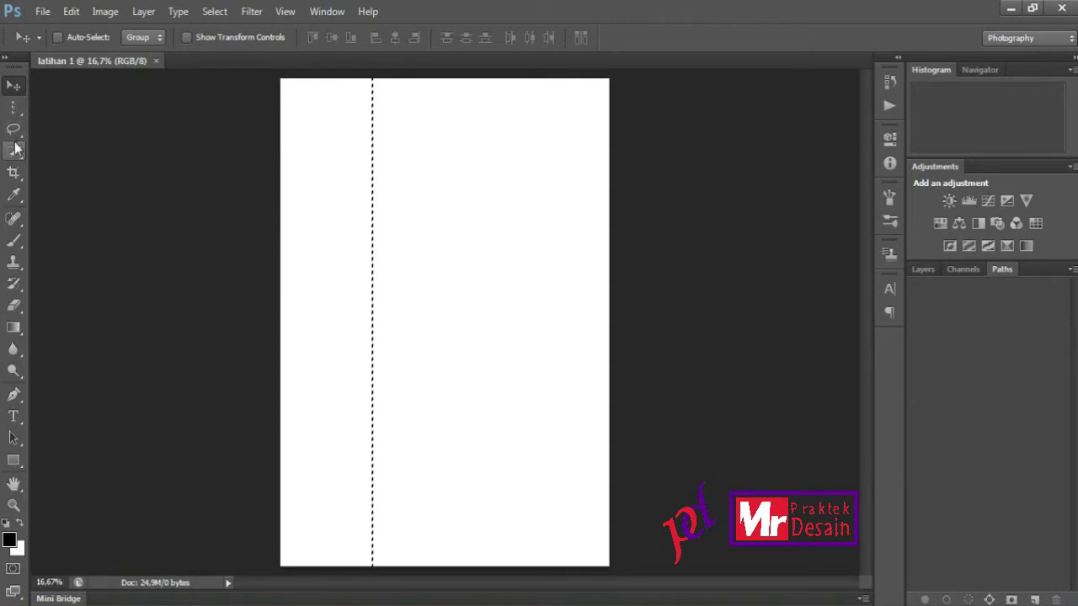
left_click(15, 132)
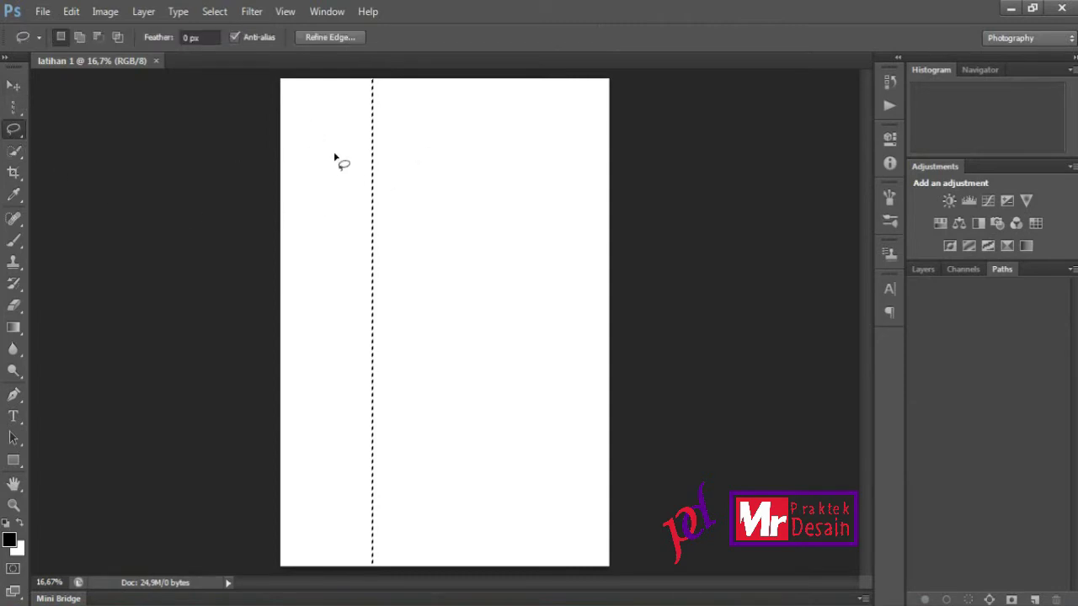
left_click(14, 129)
left_click(15, 110)
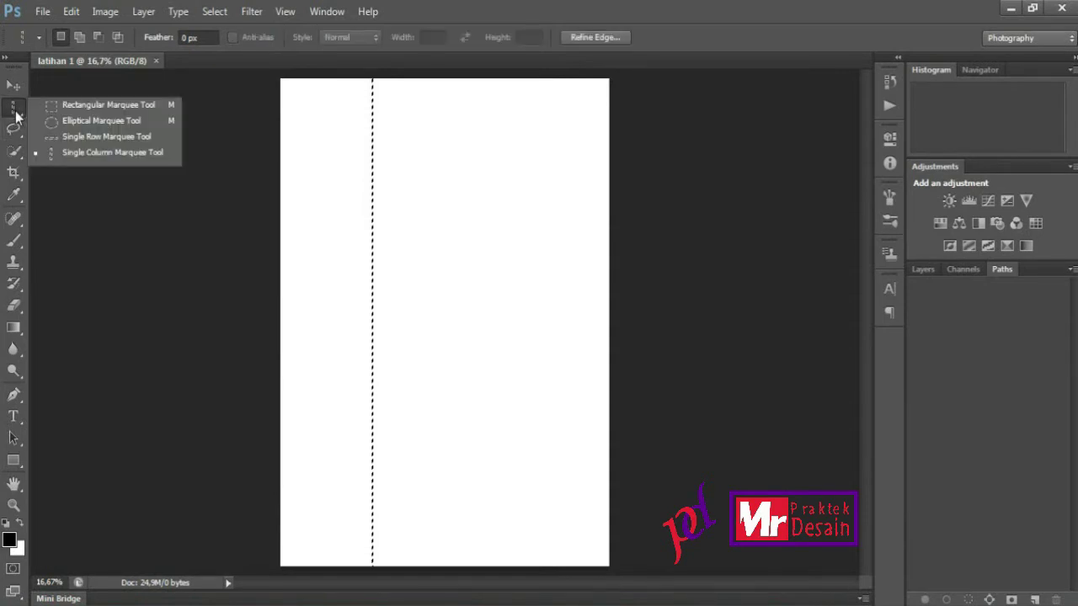
- Remove the single-column selection from the page and make the Move Tool active
left_click(67, 107)
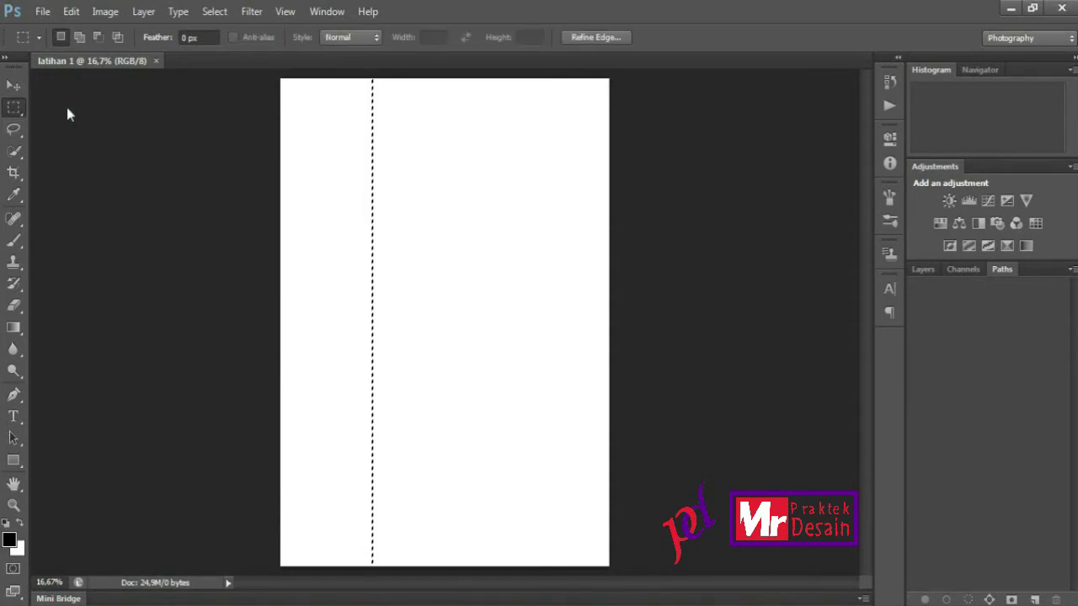
left_click(19, 131)
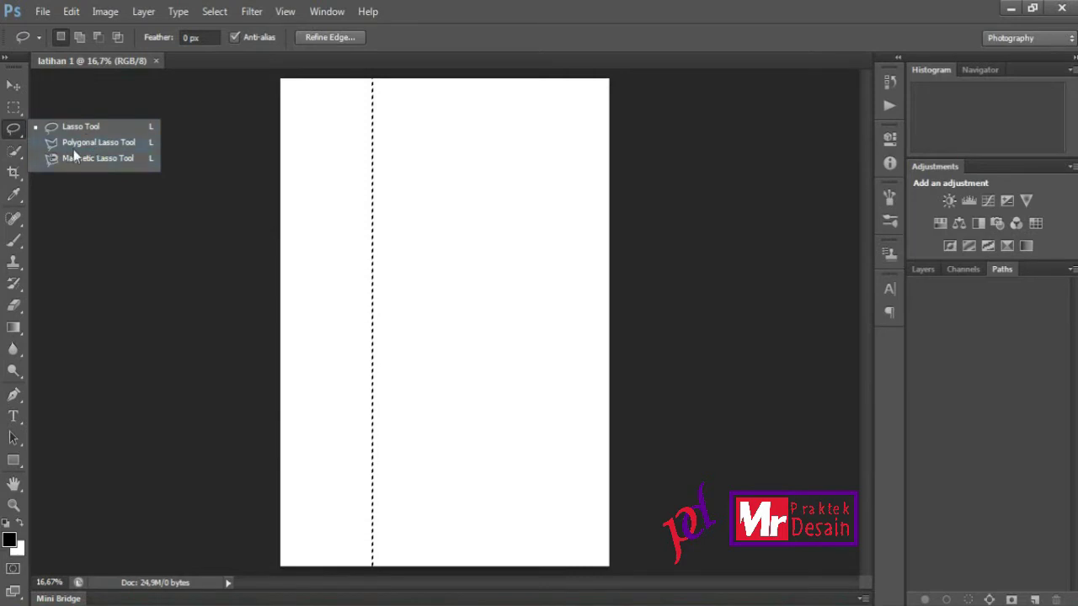
left_click(18, 85)
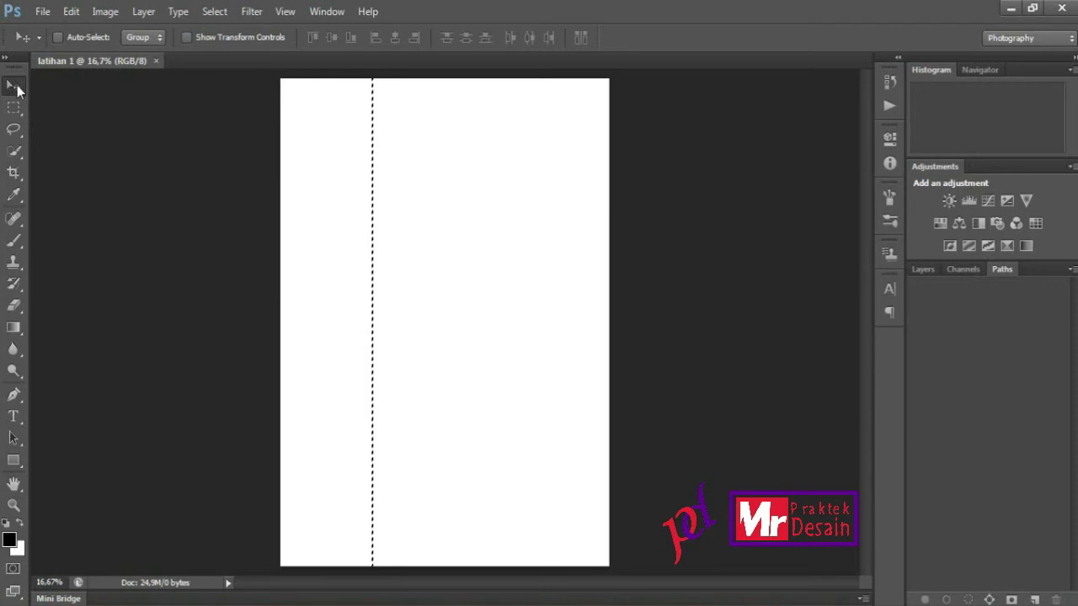
left_click_drag(14, 108, 105, 111)
left_click(17, 88)
key("ctrl+d")
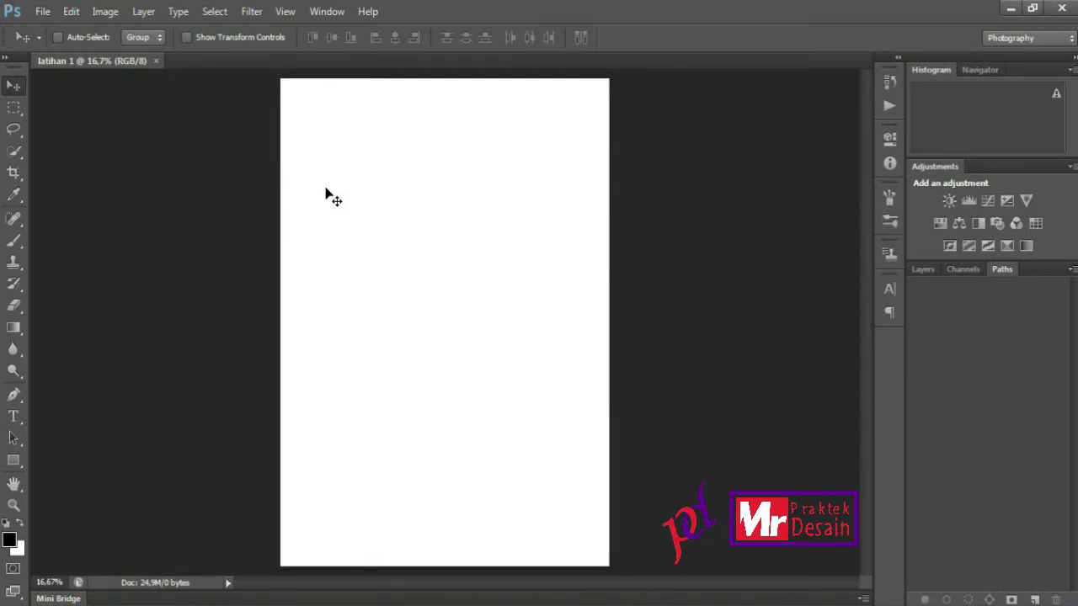
- Draw a black square shape about 1614 px wide with the Rectangle Tool and move it up on the page
left_click(14, 328)
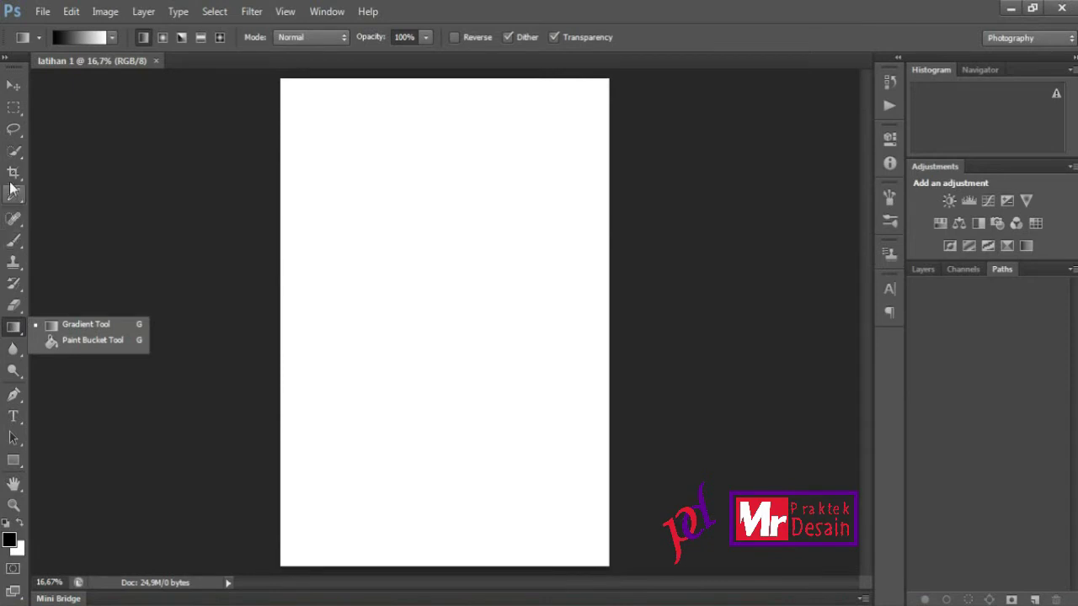
left_click(13, 460)
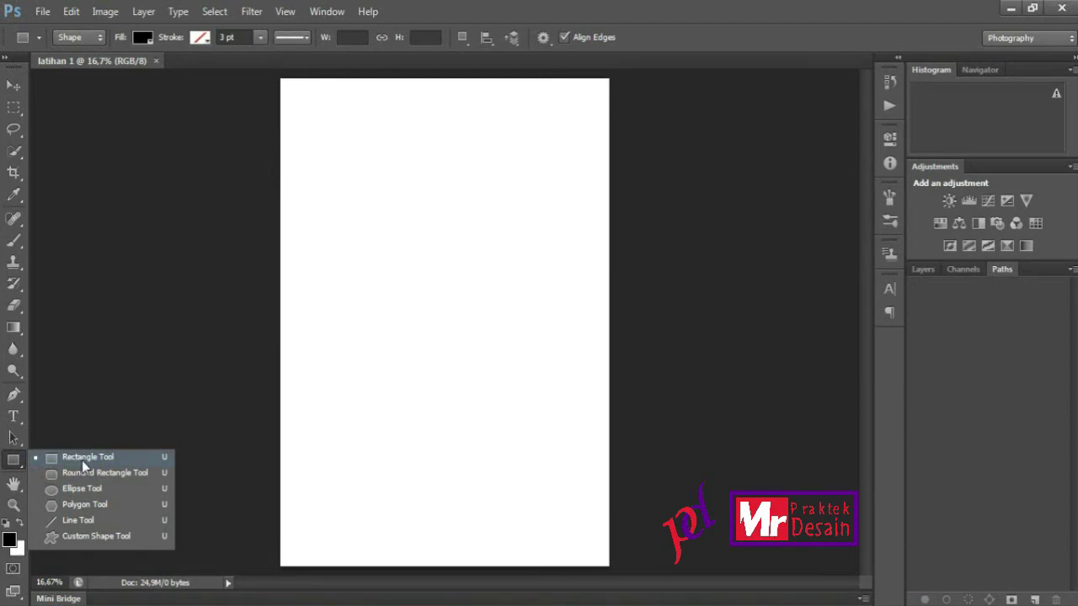
left_click(58, 463)
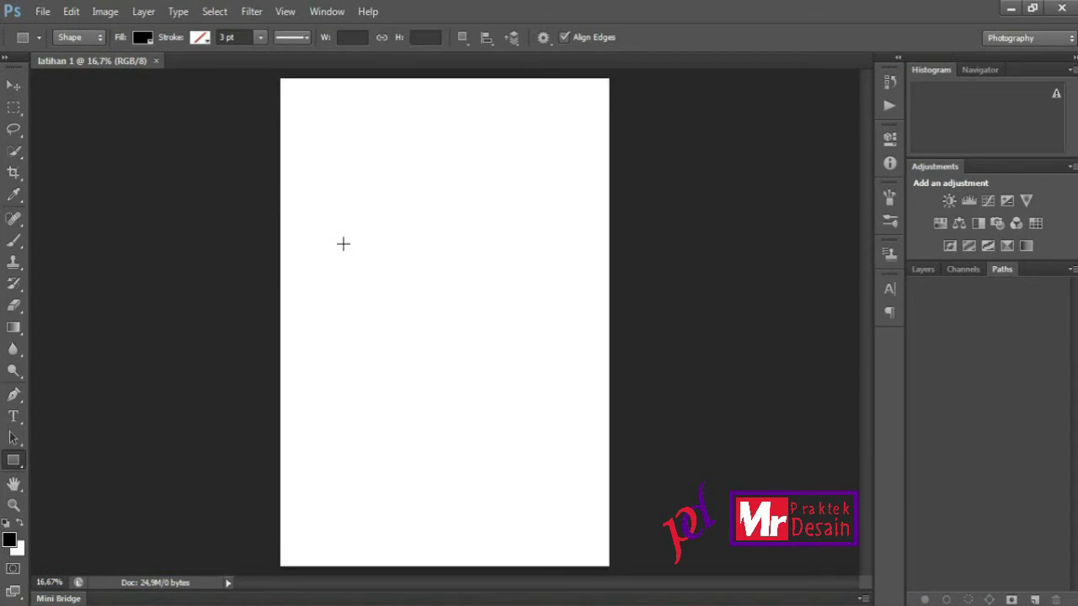
left_click_drag(345, 244, 569, 470)
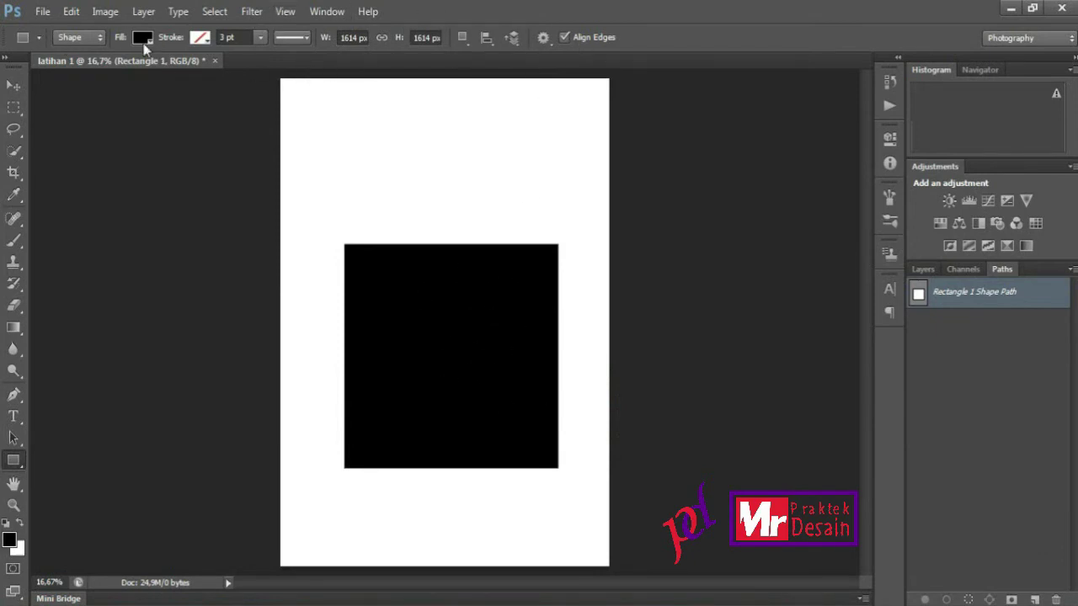
left_click(10, 83)
left_click_drag(499, 302, 494, 240)
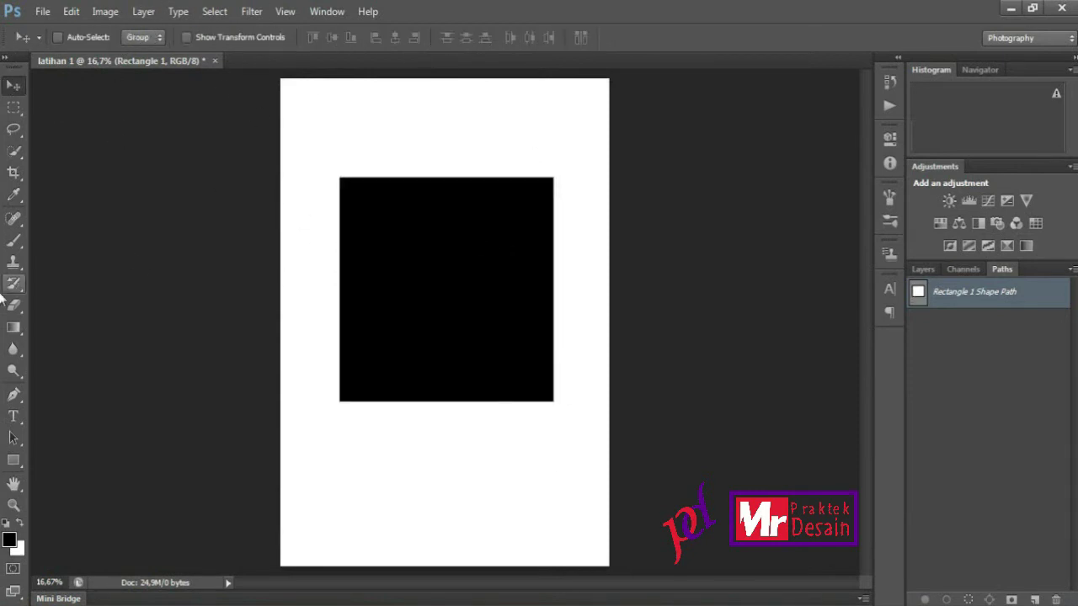
- Change the square shape's fill to a bright light blue swatch
left_click(12, 464)
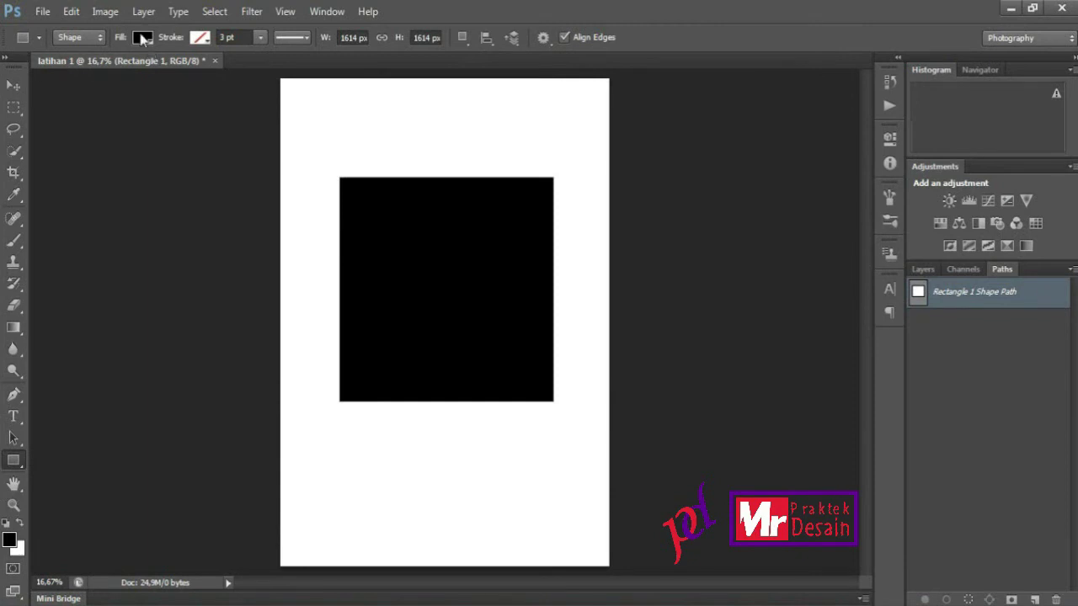
left_click(80, 37)
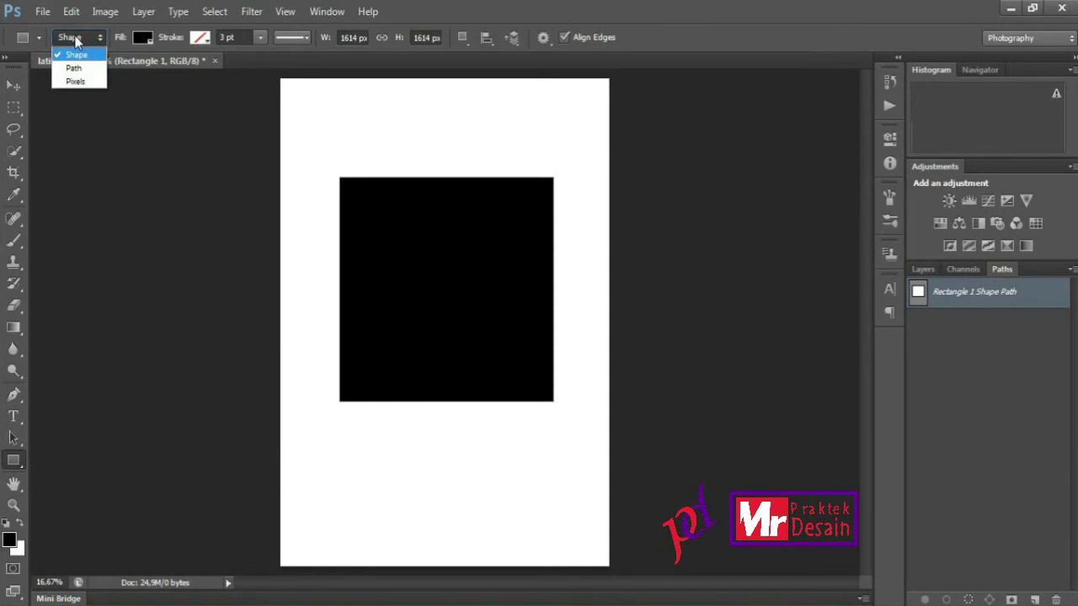
left_click(75, 37)
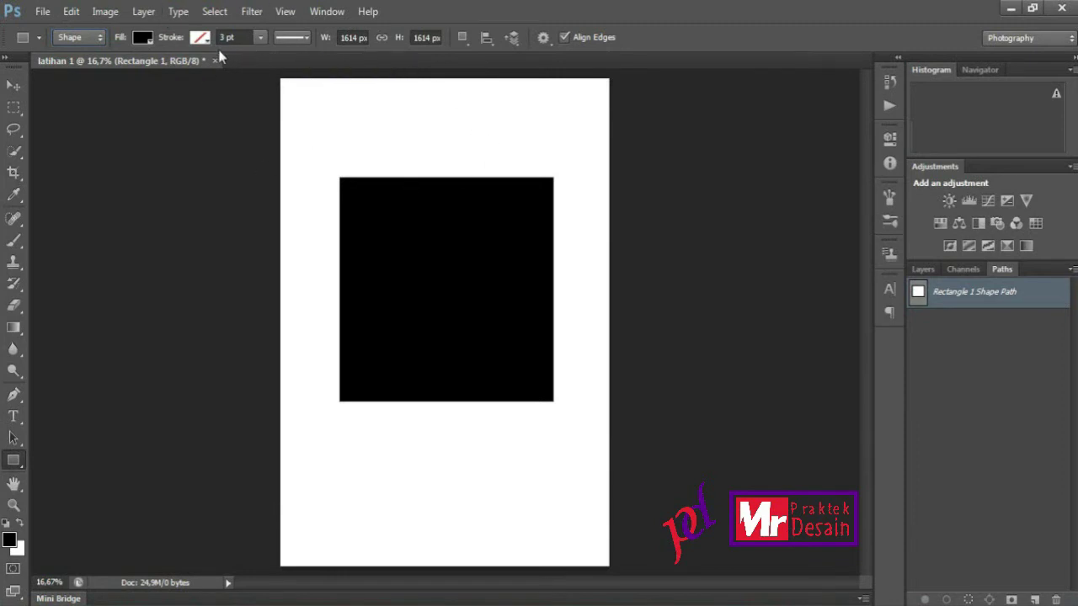
left_click(139, 37)
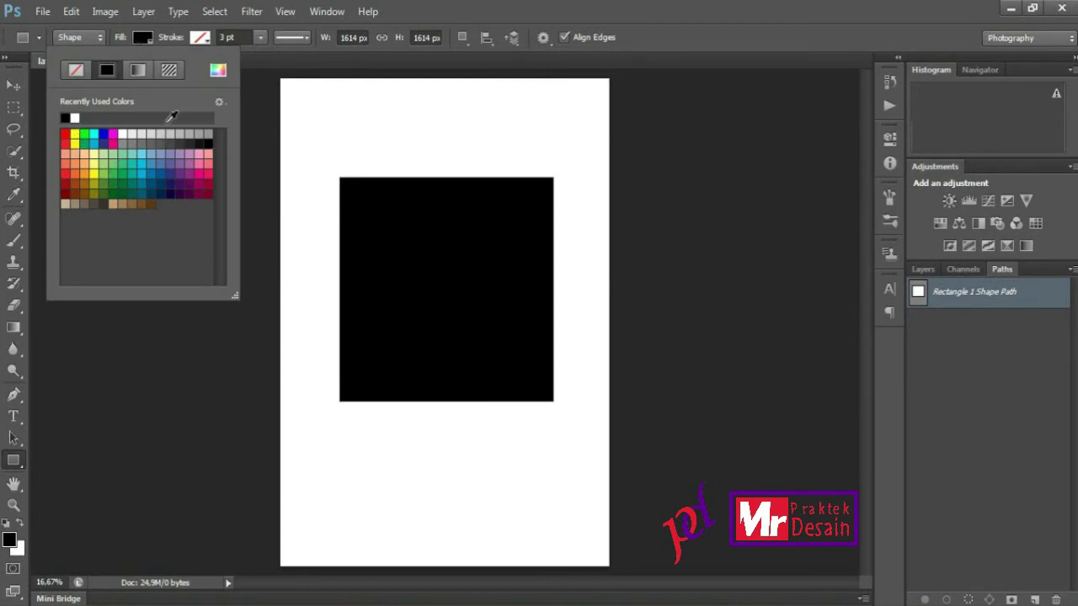
left_click(139, 173)
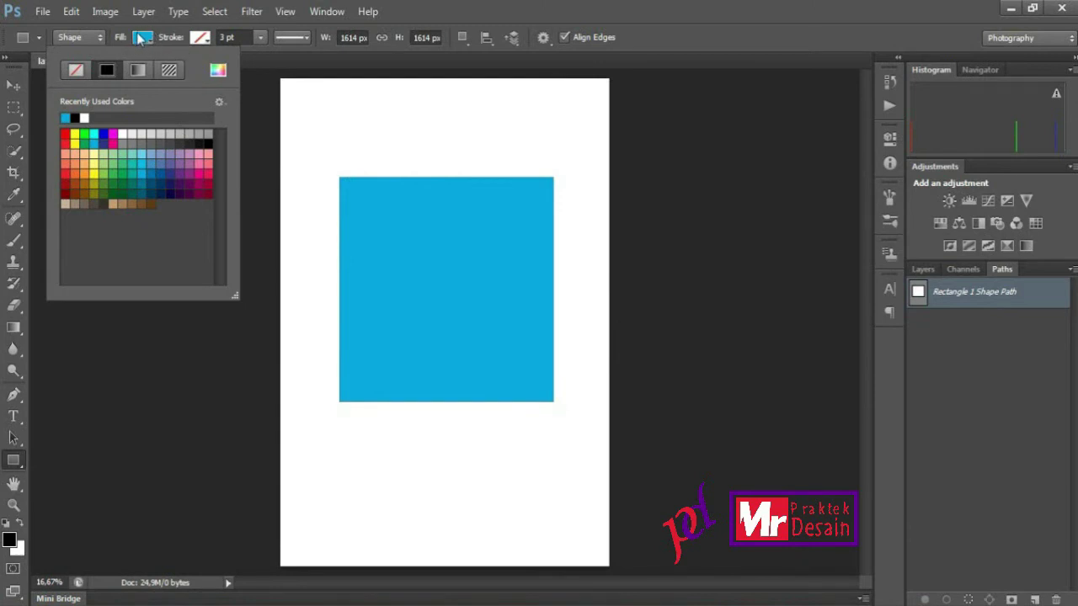
- Give the blue square a solid stroke, trying black and CMYK Green before settling on pale yellow
left_click(194, 38)
left_click(192, 38)
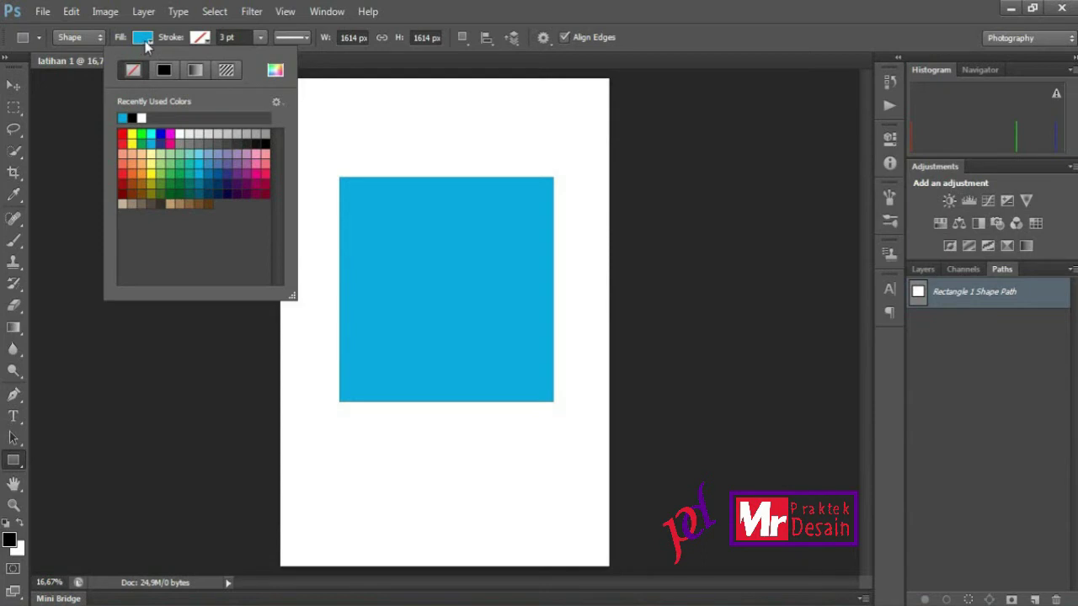
left_click(200, 40)
left_click(201, 42)
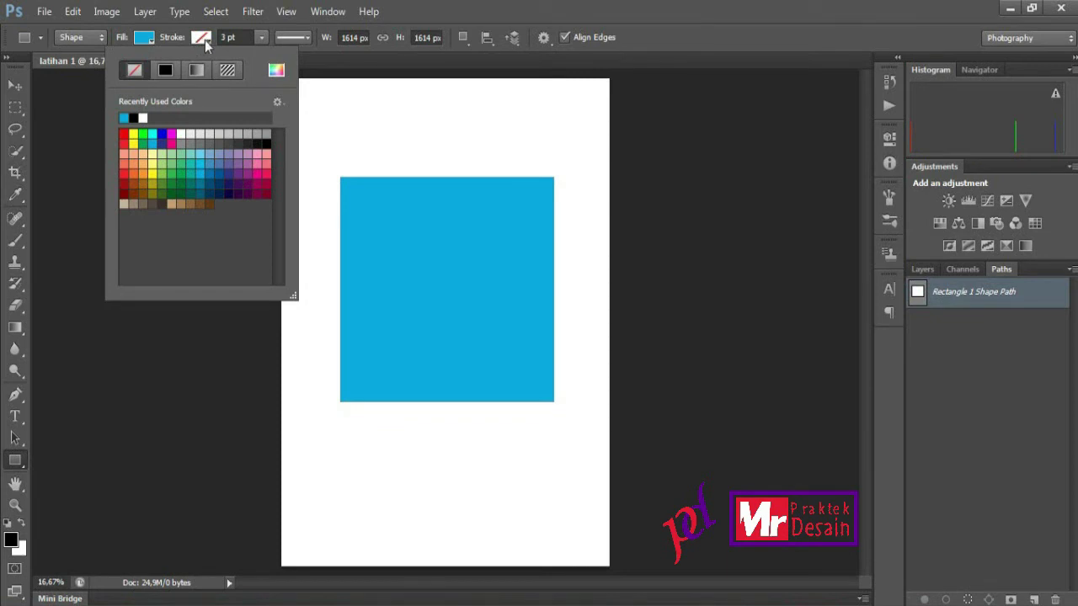
left_click(164, 73)
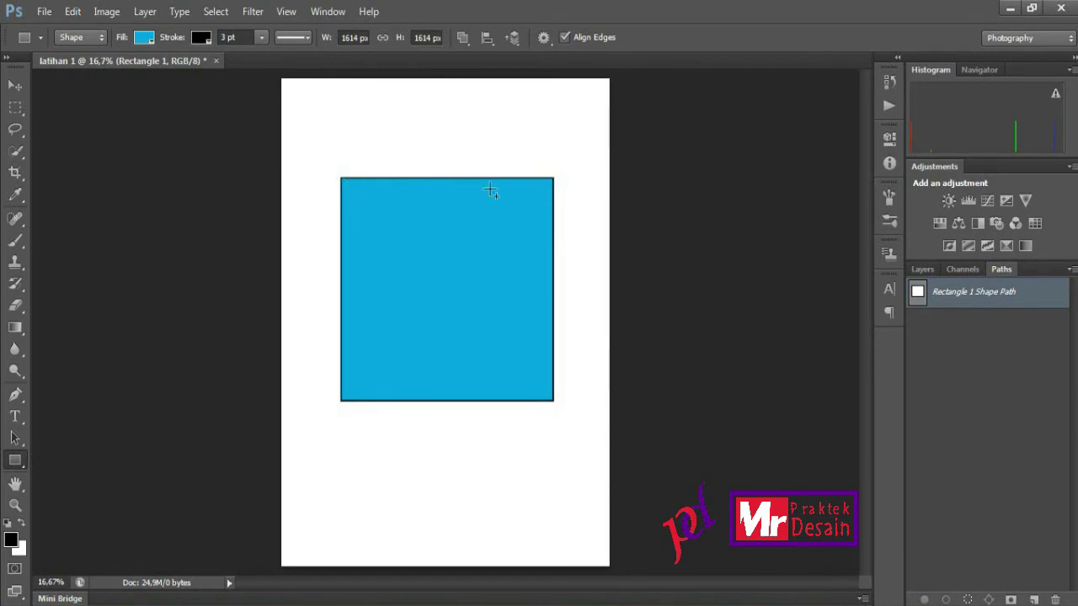
left_click(199, 39)
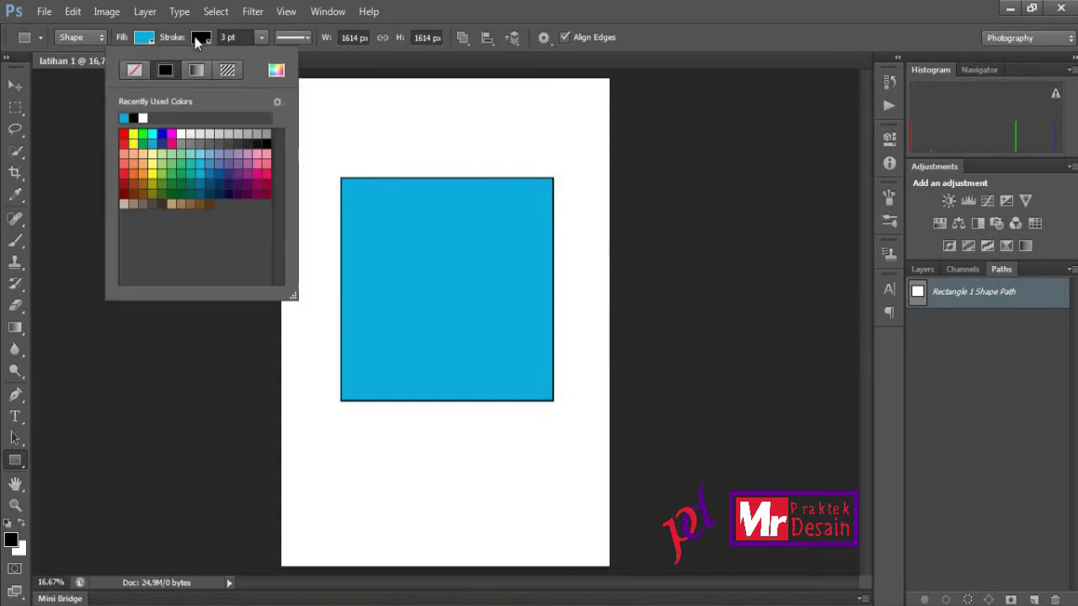
left_click(143, 135)
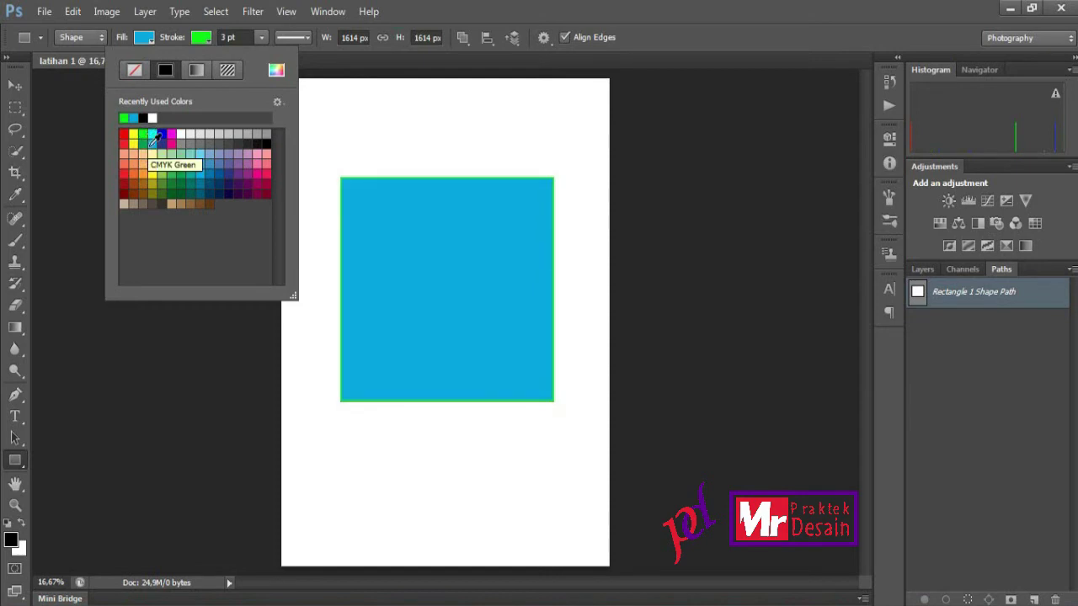
left_click(153, 163)
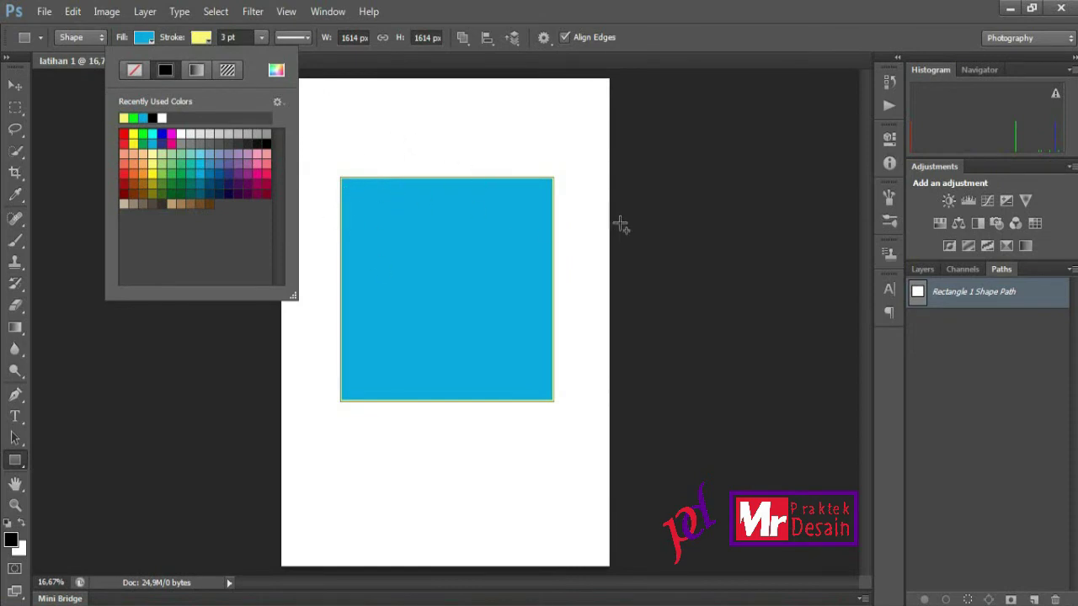
- Display the document's layers, select the Rectangle 1 layer and move the blue square toward the page's upper left
left_click(15, 85)
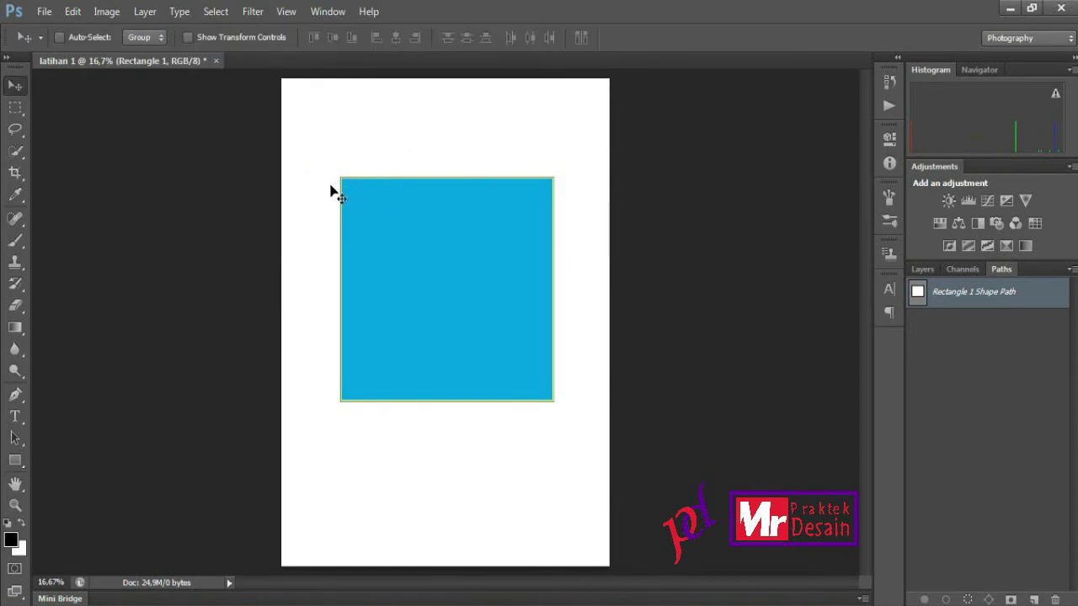
left_click(921, 269)
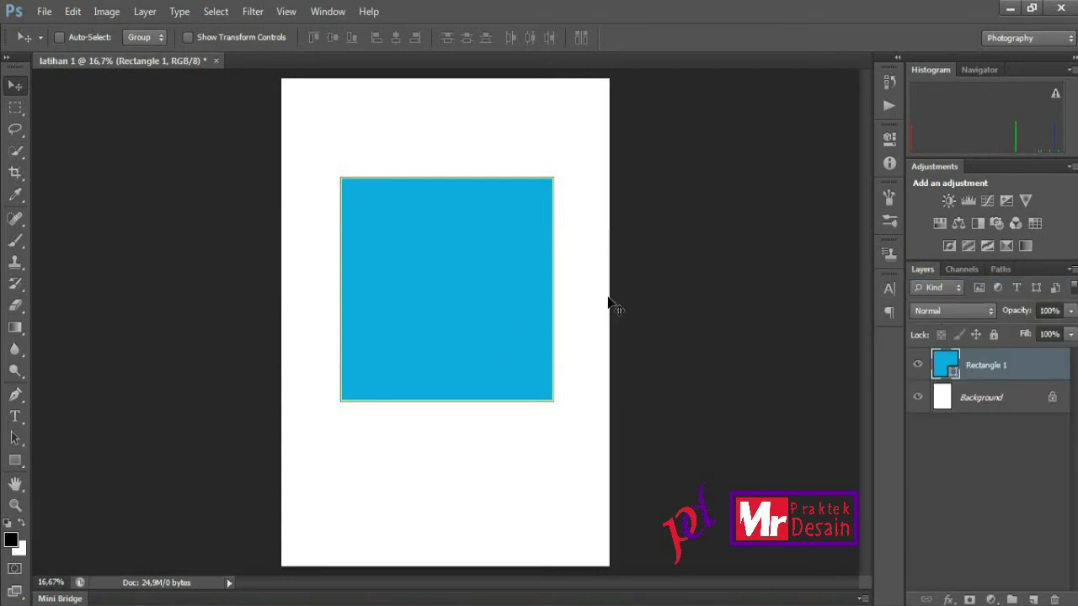
left_click(965, 397)
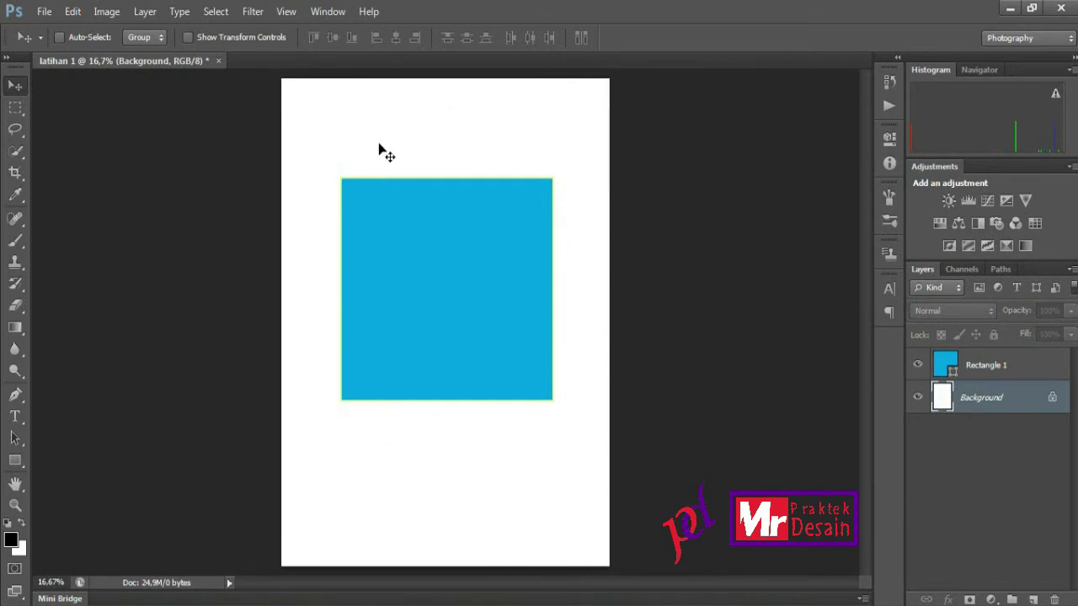
left_click(968, 374)
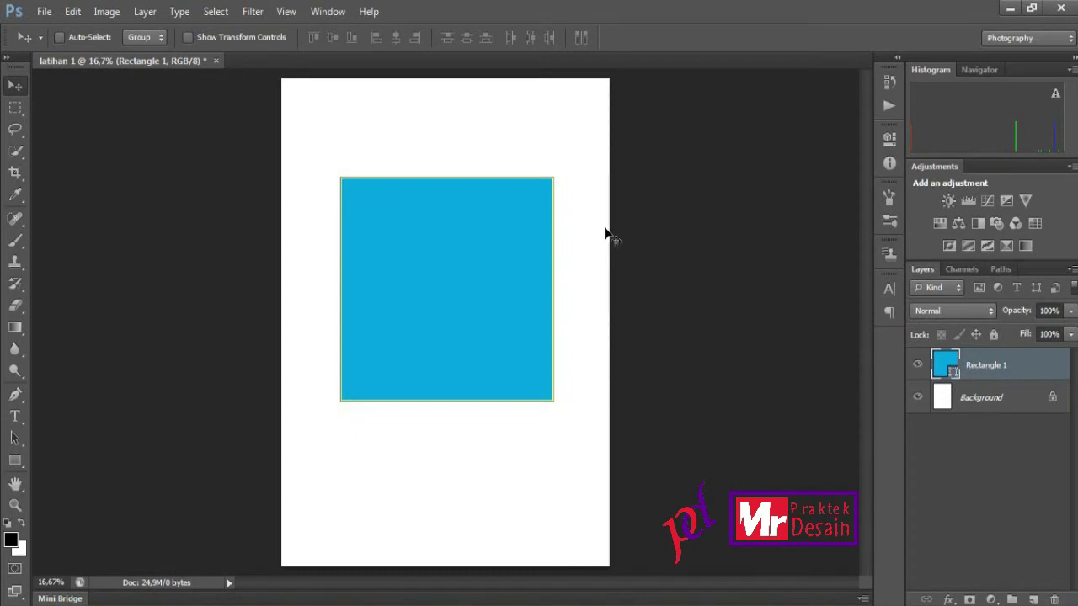
left_click_drag(483, 236, 445, 184)
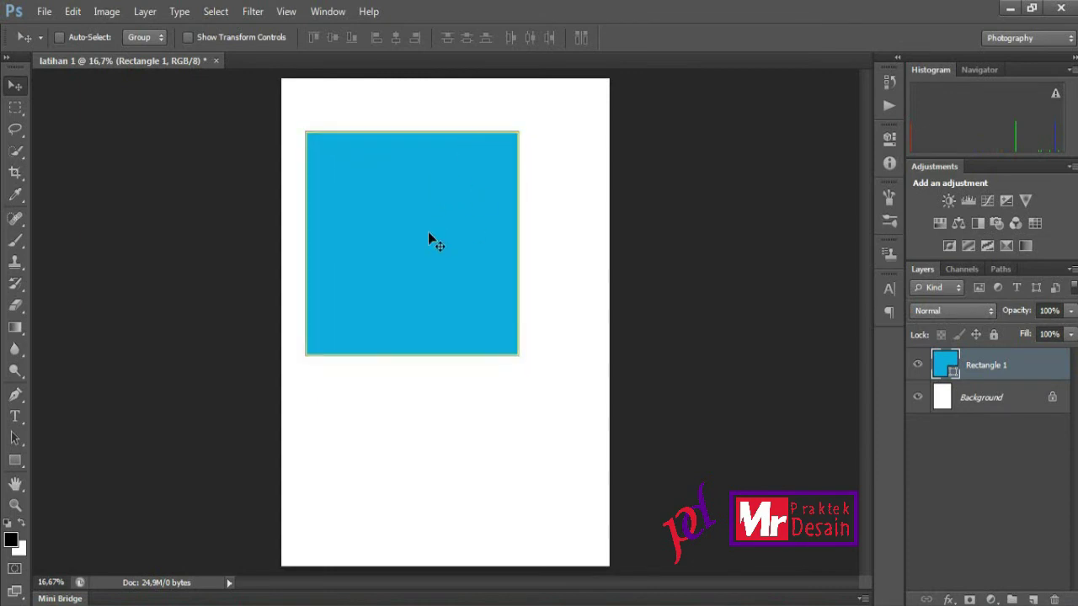
- Duplicate the blue square to the page's lower right, overlapping the original, and fill the copy with black
key("ctrl+j")
left_click_drag(428, 236, 486, 379)
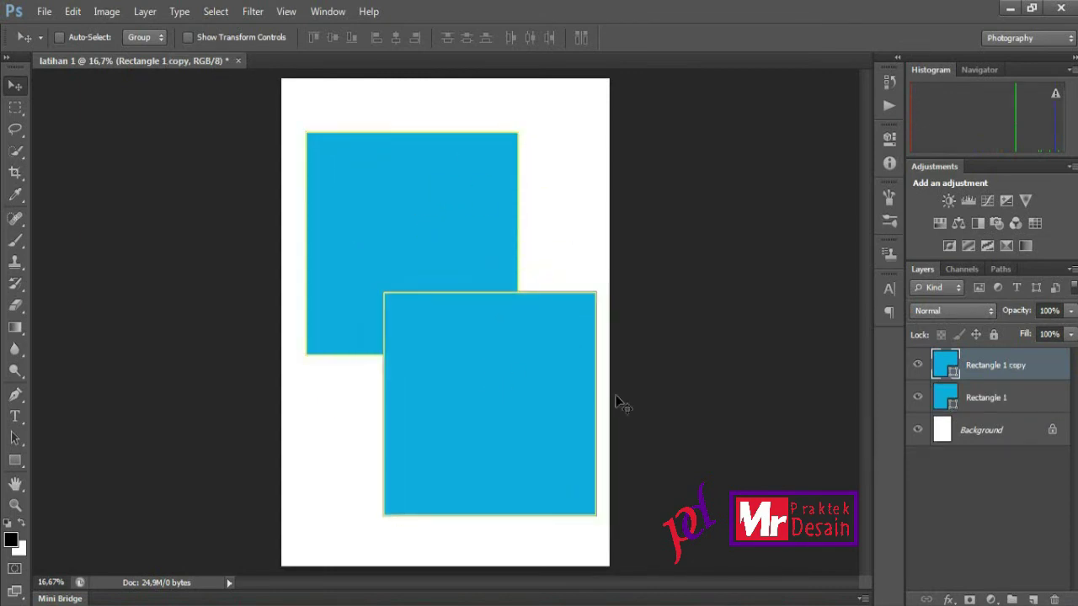
double_click(949, 376)
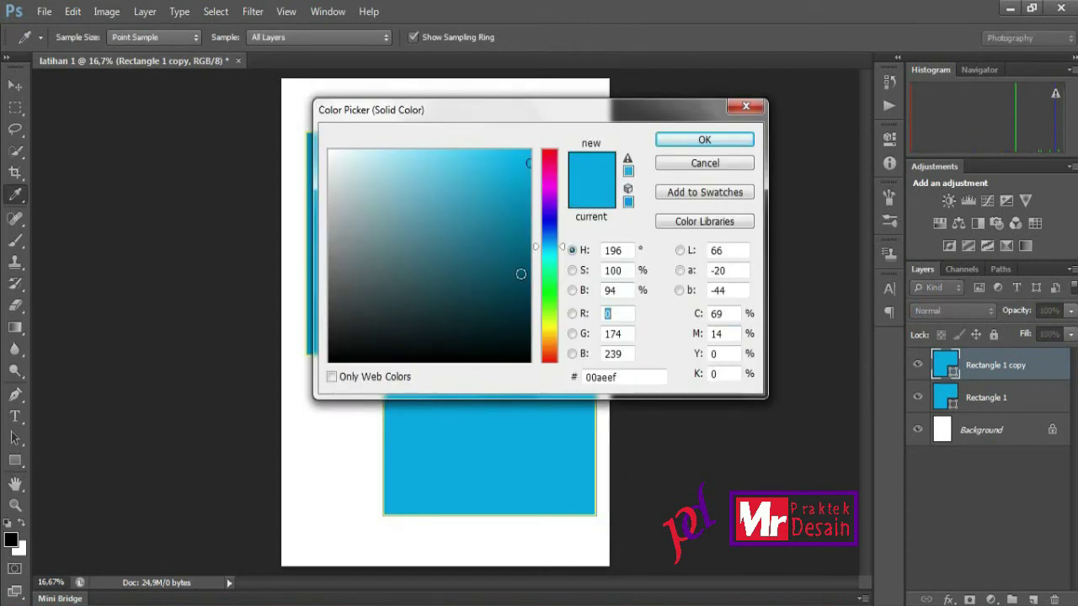
left_click_drag(495, 271, 314, 371)
left_click(705, 139)
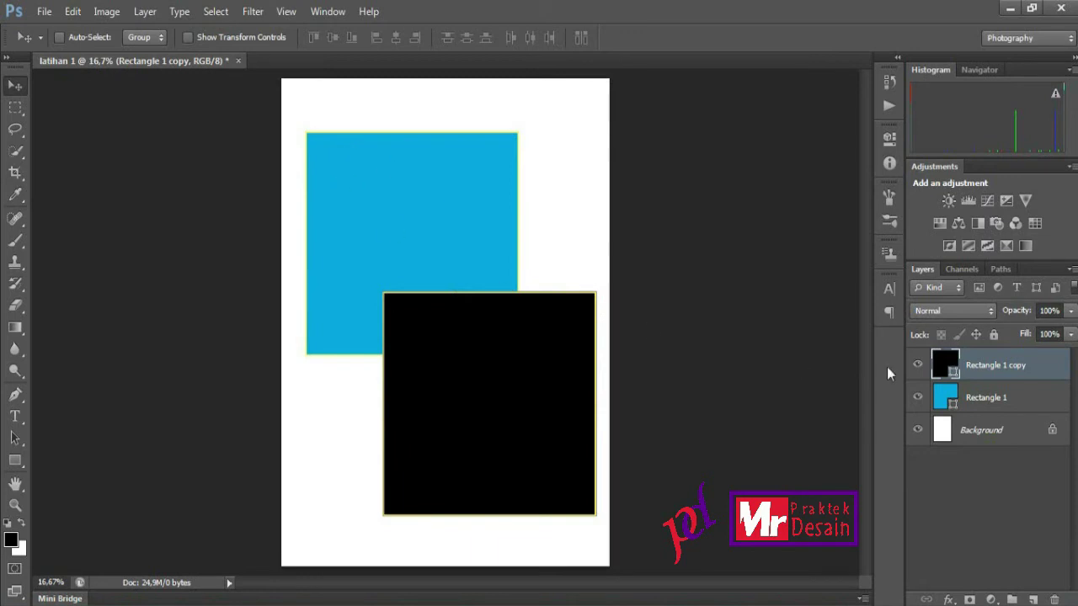
- Move the blue square to the page's upper right and the black square to the left, overlapping its lower-left corner
left_click(996, 399)
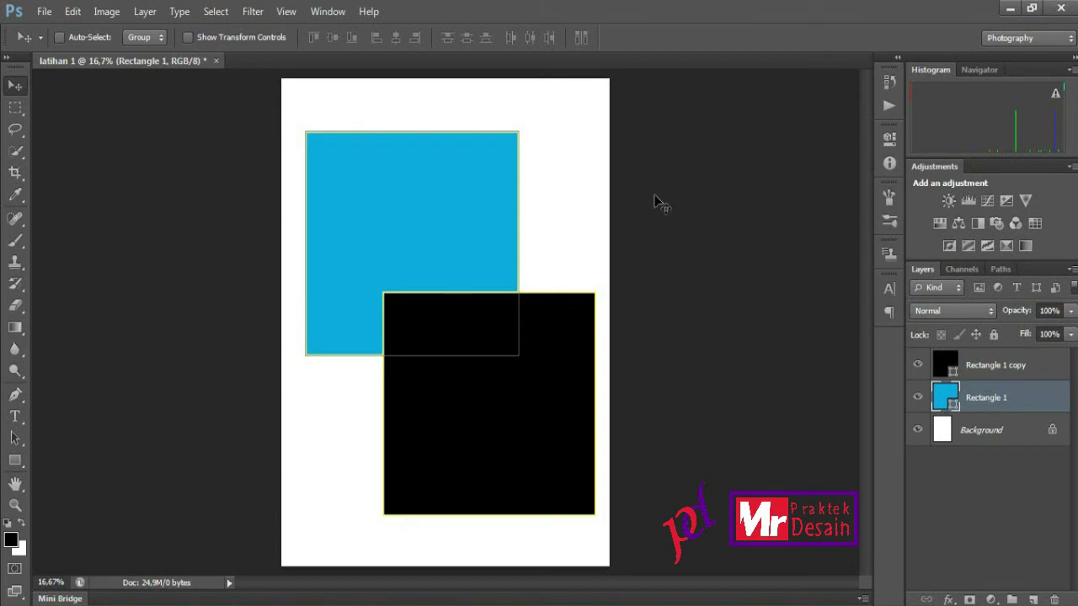
left_click_drag(382, 287, 463, 248)
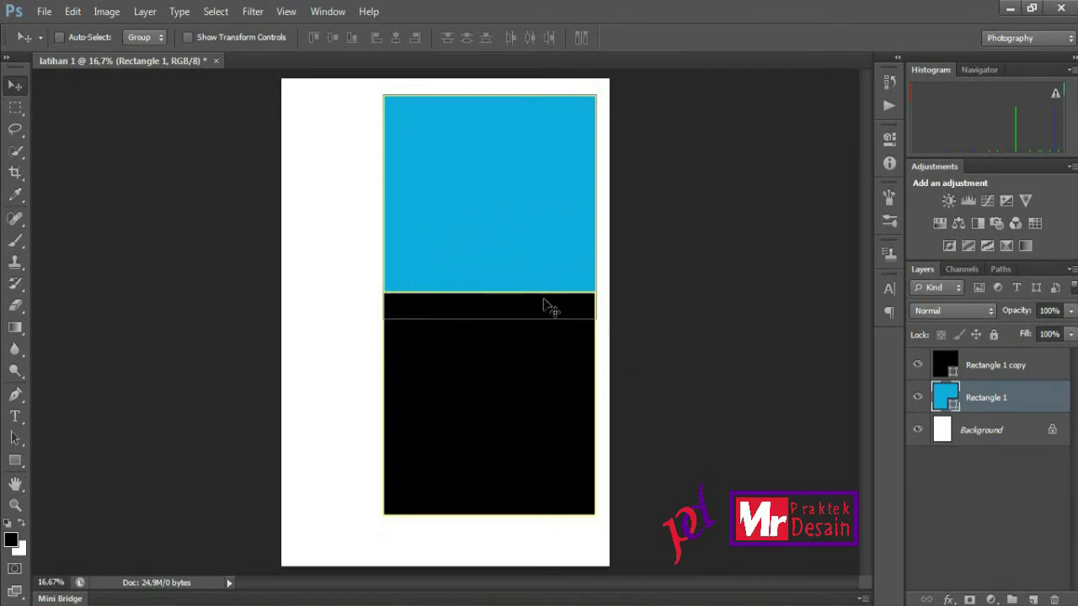
left_click(976, 372)
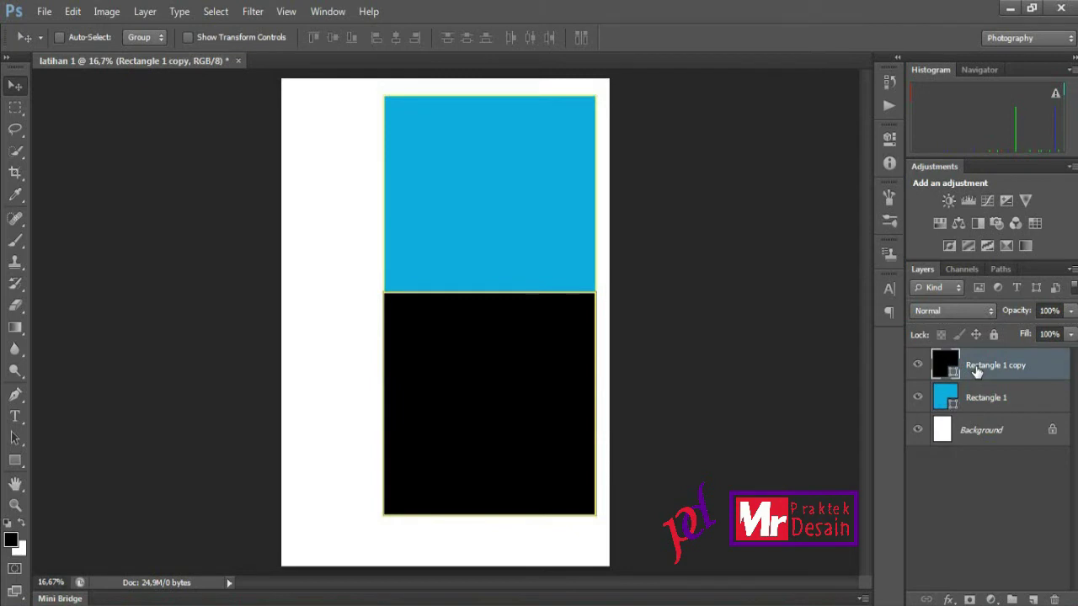
left_click_drag(545, 418, 464, 381)
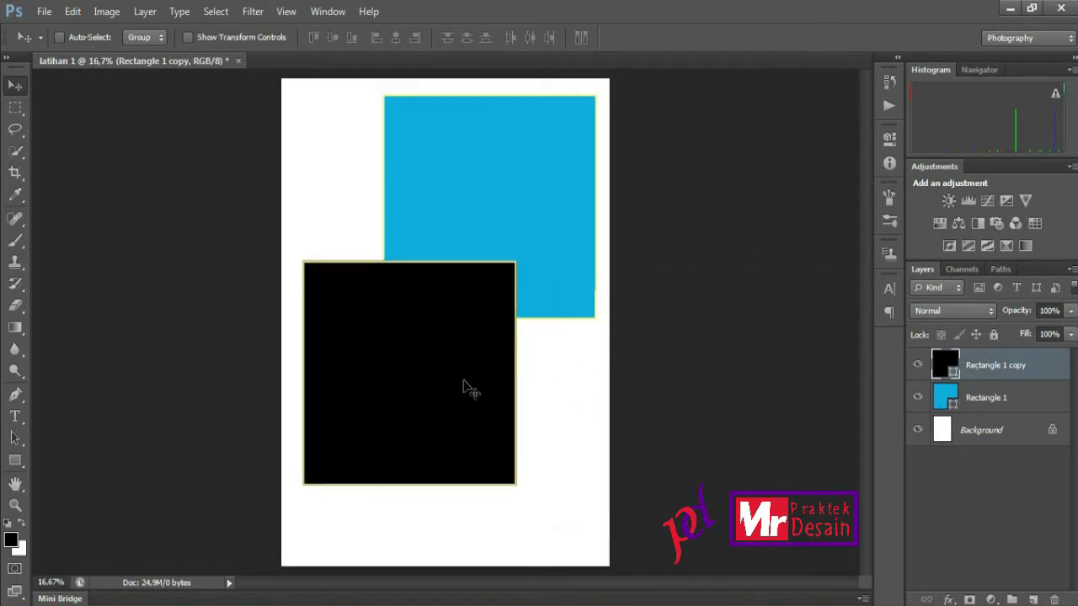
- Switch the active layer back and forth between Rectangle 1 and Rectangle 1 copy to compare the two squares' layers
left_click(1000, 398)
left_click(996, 370)
left_click(999, 402)
left_click(995, 371)
left_click(996, 400)
left_click(996, 371)
left_click(996, 397)
left_click(995, 369)
left_click(995, 399)
left_click(996, 369)
left_click(995, 400)
- Delete the black square's layer, Rectangle 1 copy
left_click(991, 371)
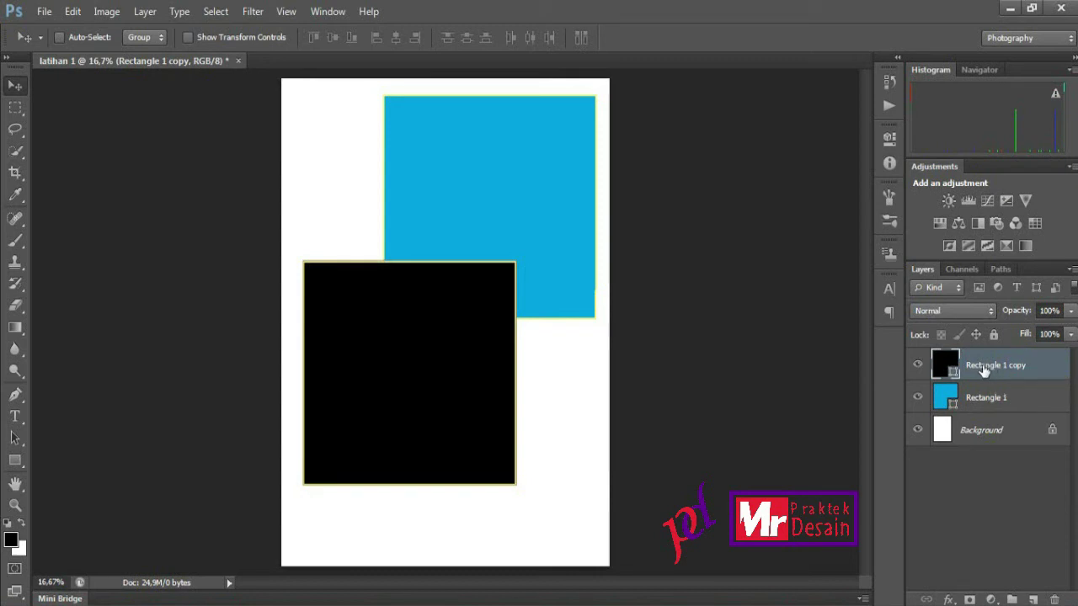
key("Up")
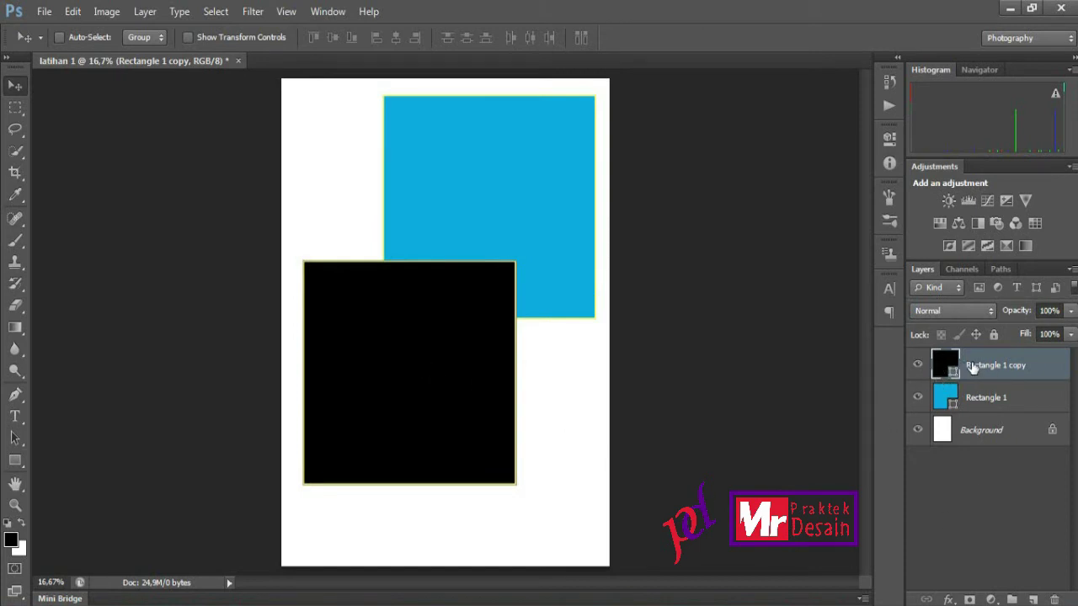
key("Delete")
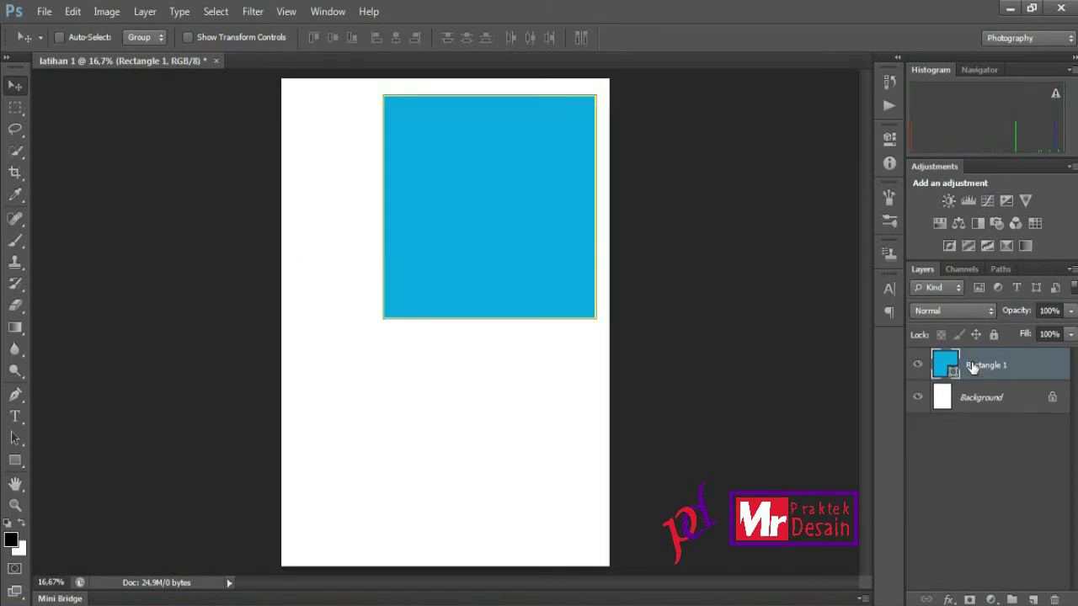
- Move the blue square to the middle of the page and rename its layer to biru
left_click_drag(522, 193, 480, 308)
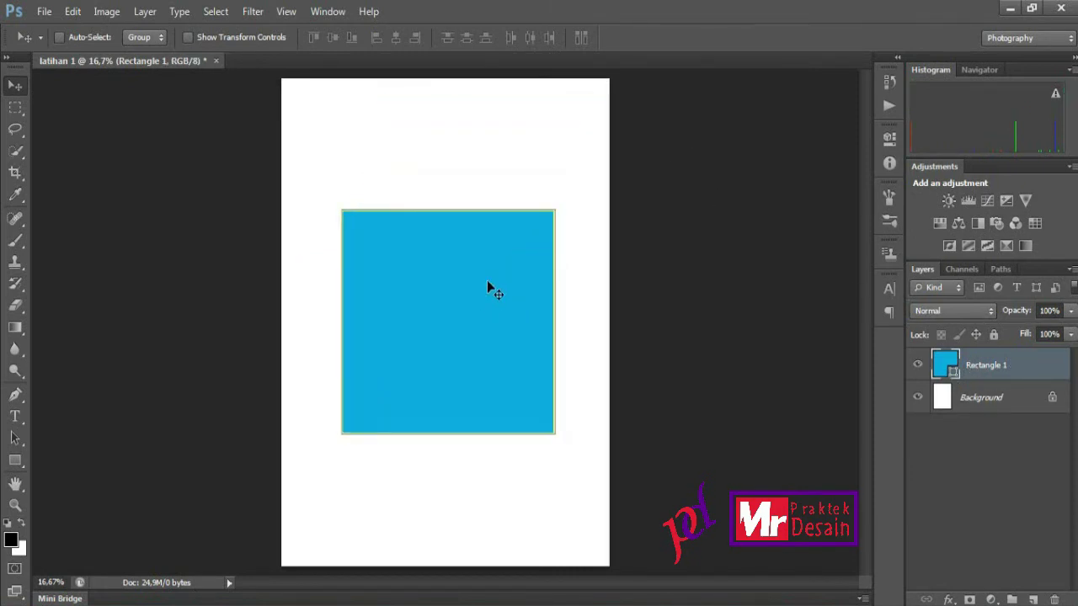
double_click(982, 368)
key("BackSpace")
key("Return")
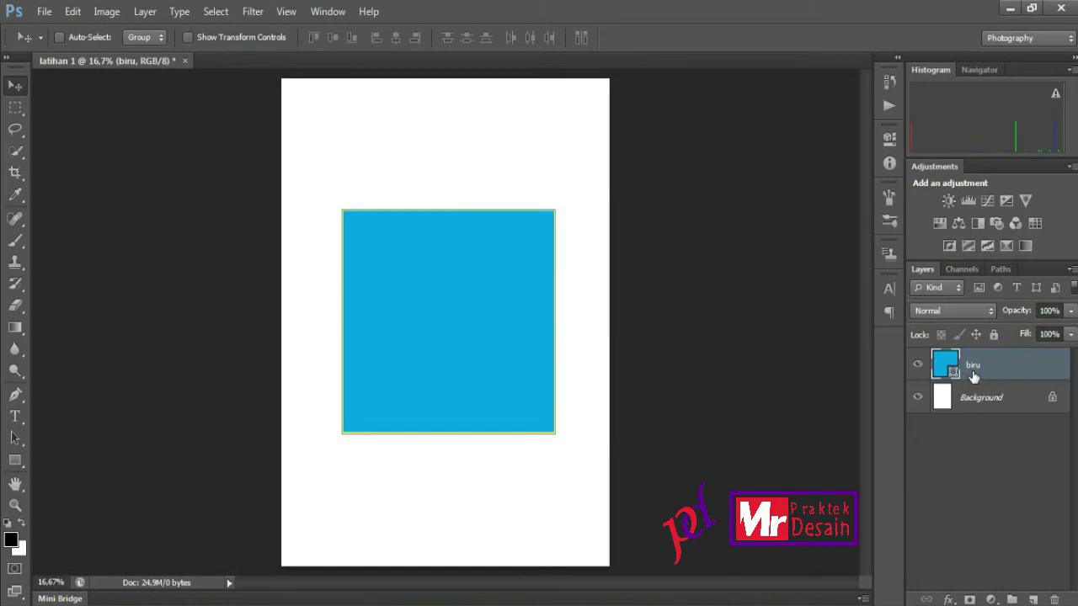
- Reposition the biru square so it sits centred across the page, slightly above the page's middle
left_click_drag(472, 263, 476, 223)
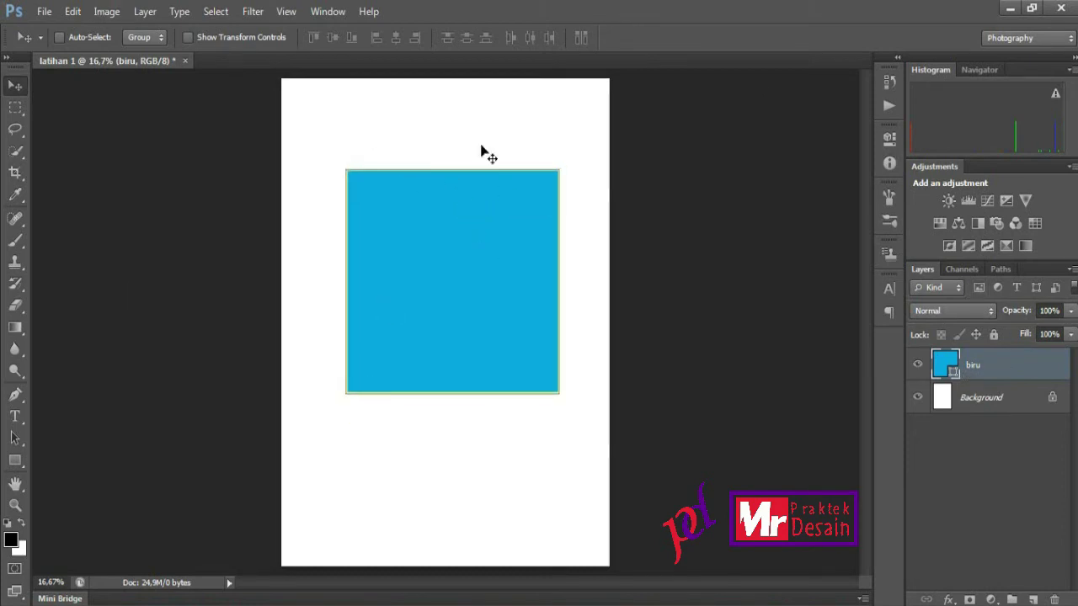
left_click_drag(446, 224, 456, 235)
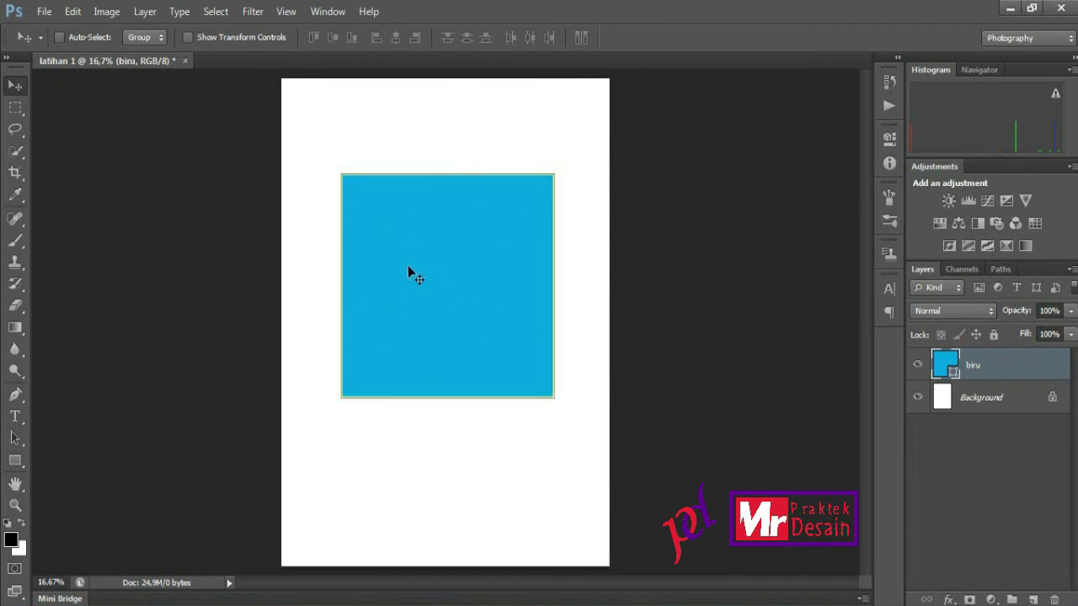
left_click_drag(409, 268, 411, 290)
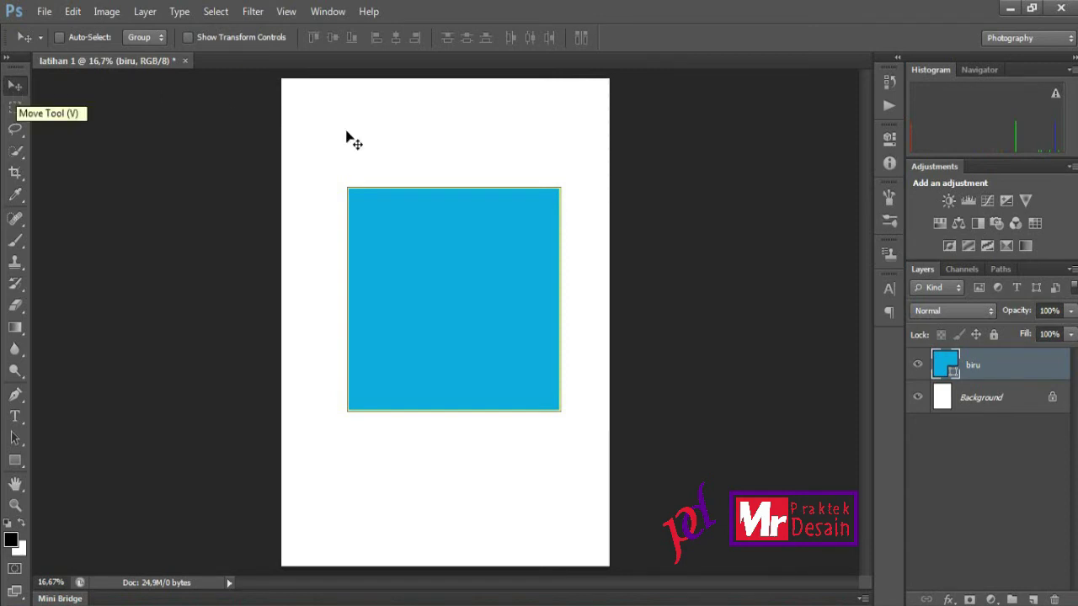
mouse_move(454, 269)
left_mouse_down()
mouse_move(434, 262)
mouse_move(445, 271)
left_mouse_up()
- Draw a rectangular marquee selection over the biru square's upper-left corner, extending slightly beyond its edges
left_click(16, 110)
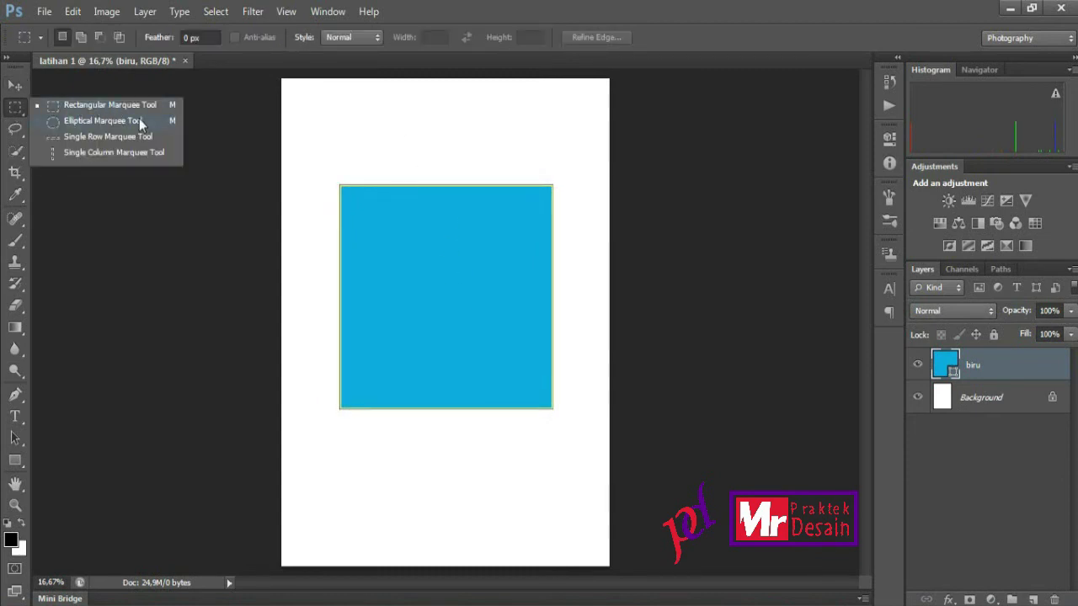
left_click(68, 111)
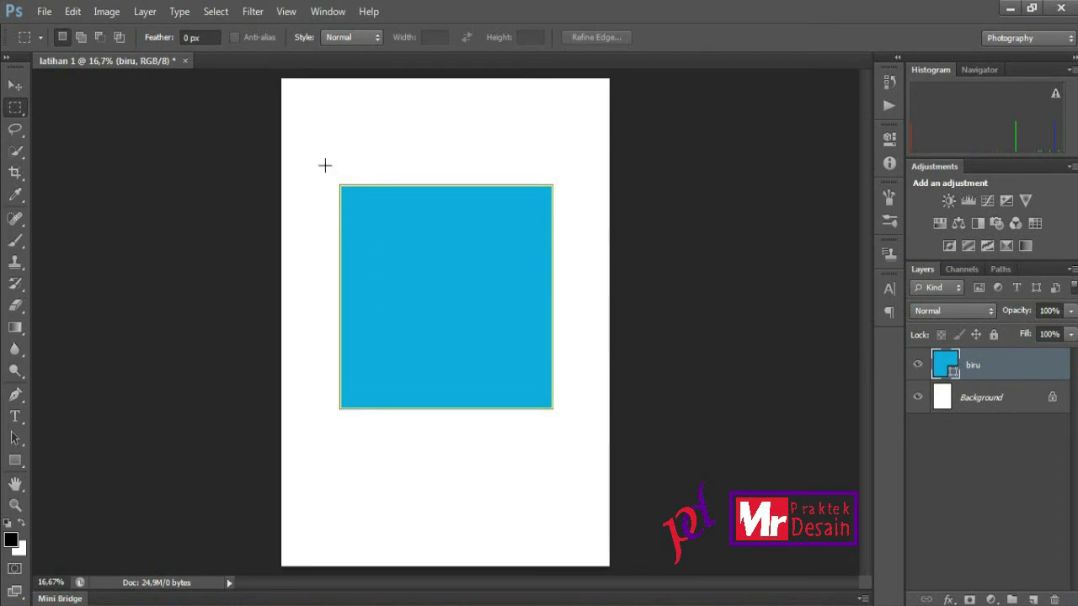
left_click_drag(325, 165, 432, 284)
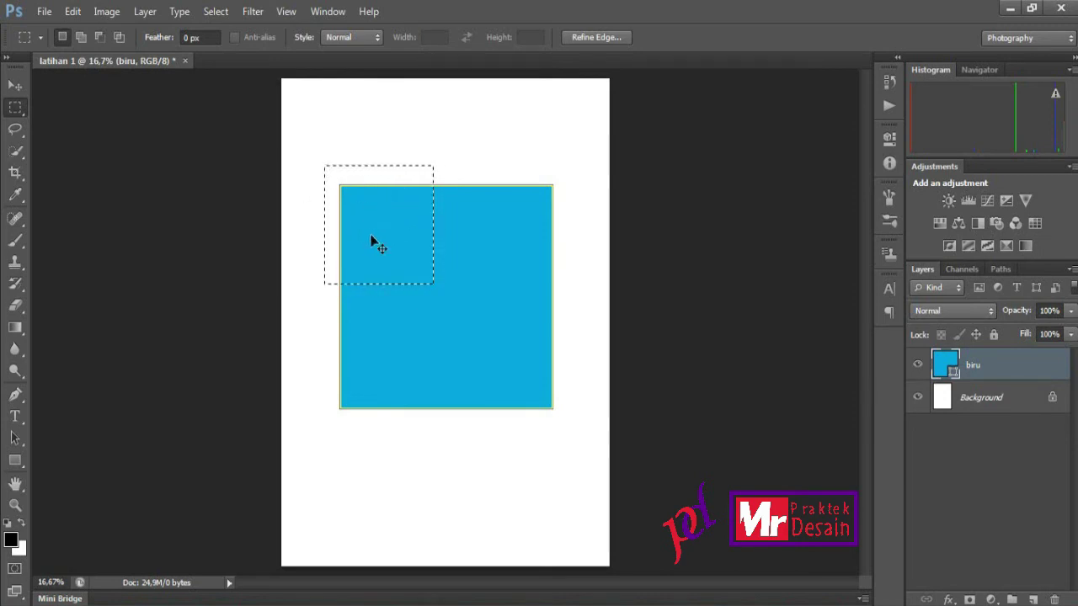
- Try copying the selected corner from the biru shape layer and moving the copy, undo the move and merge the copy back down
key("ctrl+j")
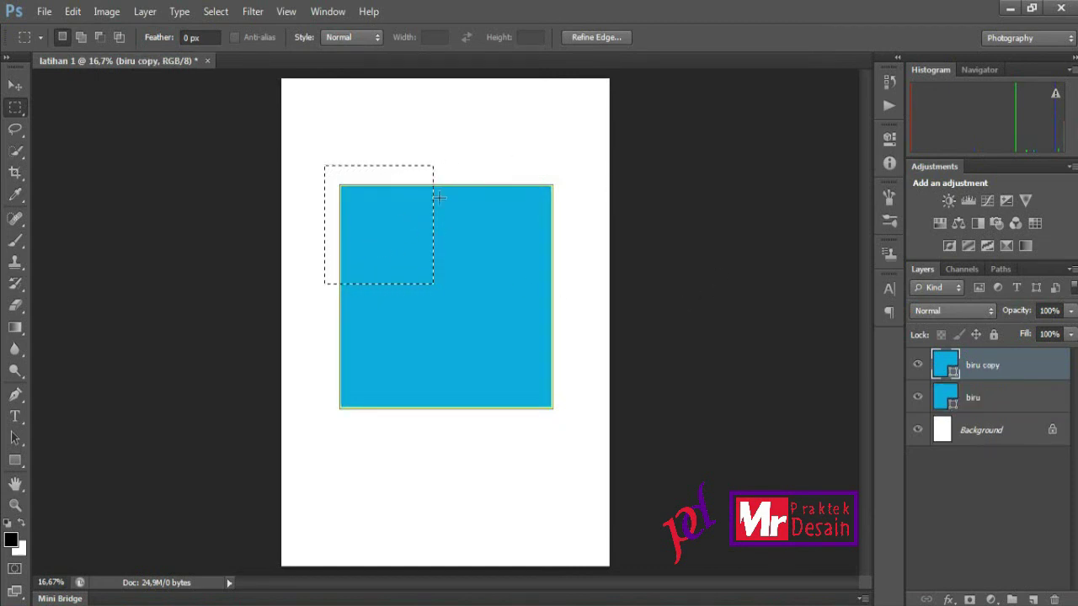
left_click(14, 87)
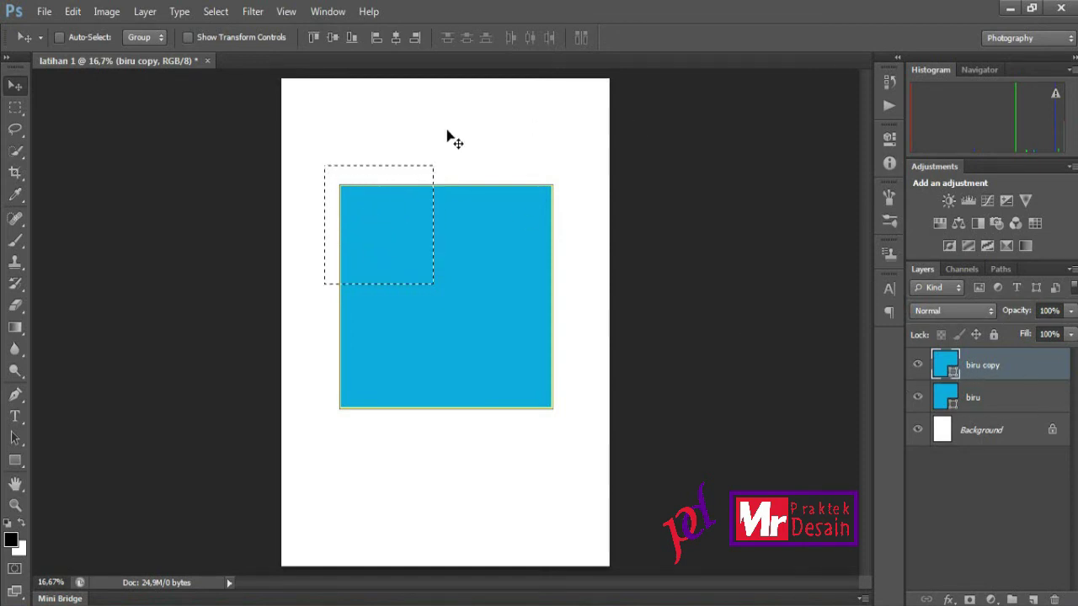
left_click_drag(389, 235, 446, 173)
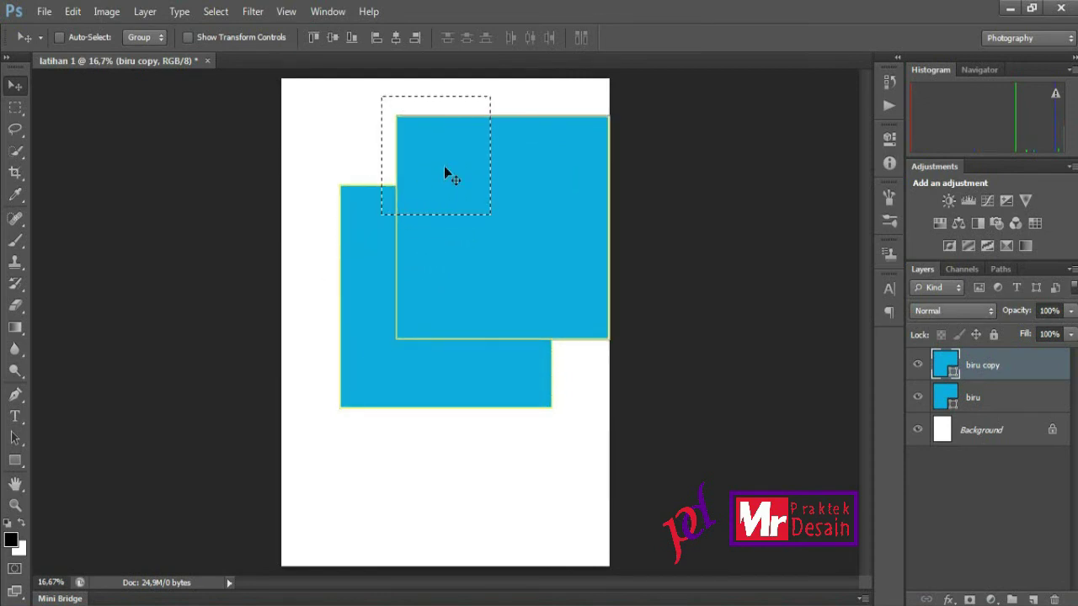
key("ctrl+z")
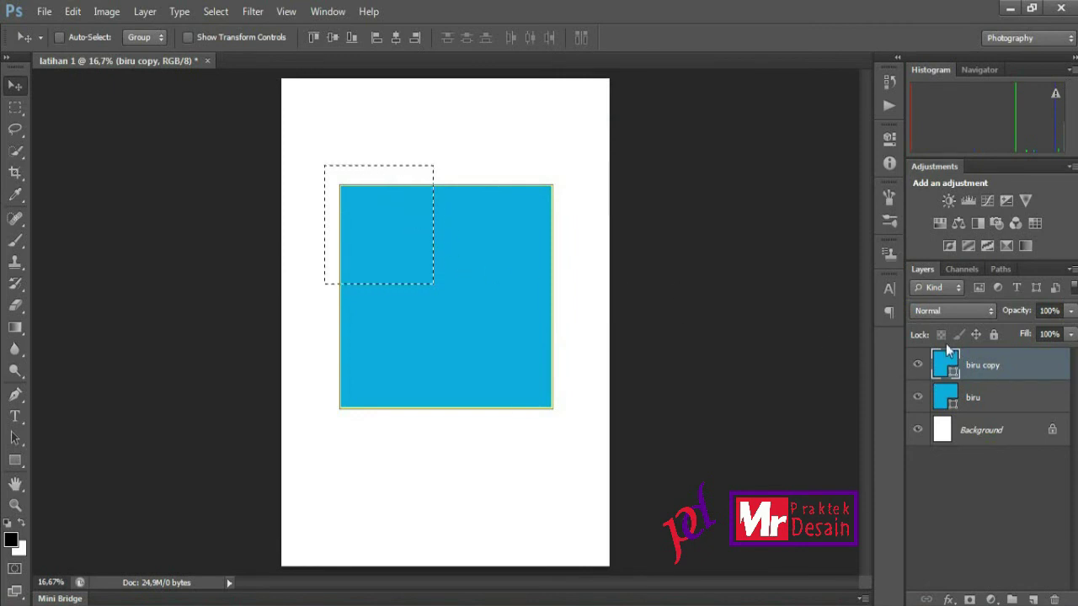
key("ctrl+e")
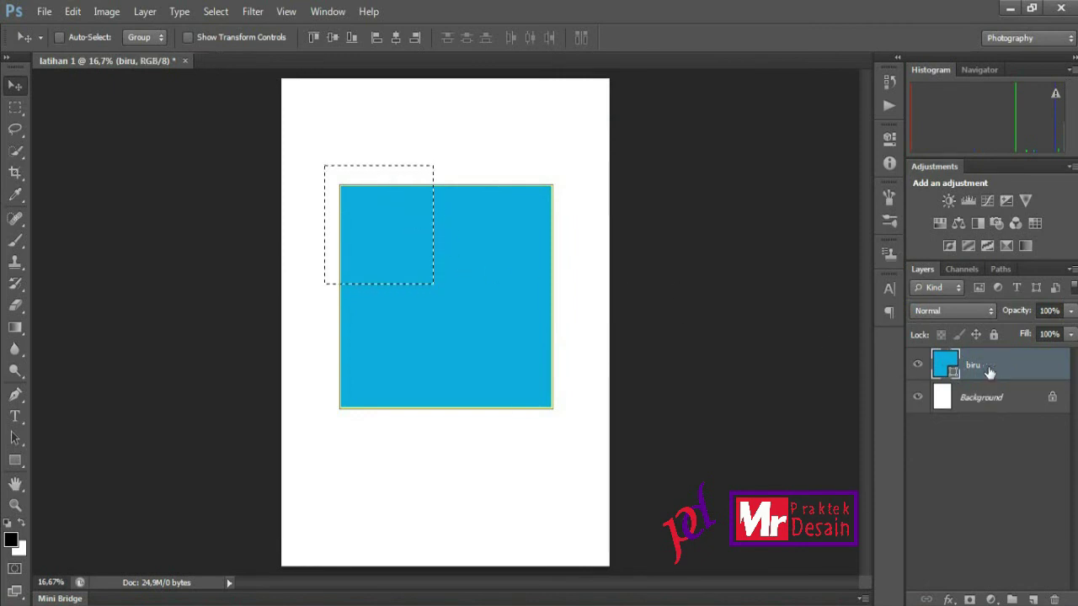
- Rasterize the biru layer and copy its selected upper-left corner to a new layer
right_click(994, 365)
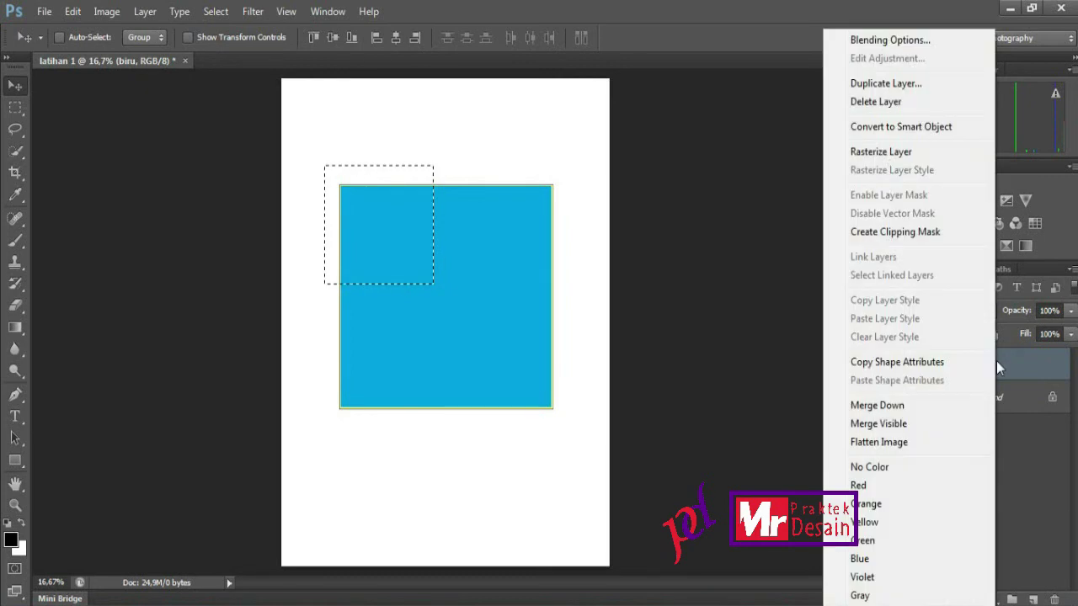
left_click(876, 159)
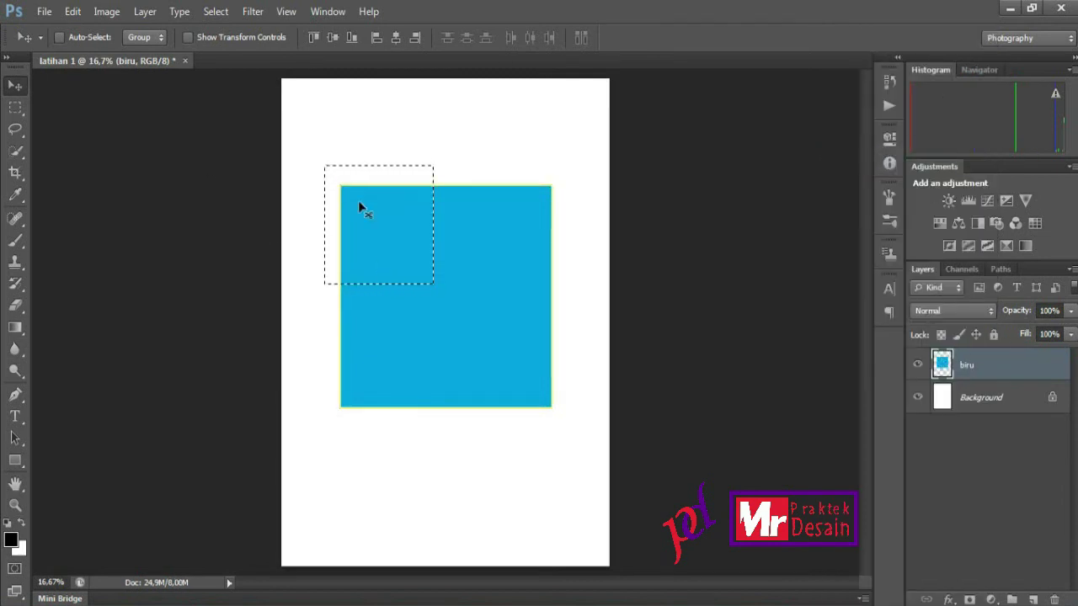
key("ctrl+j")
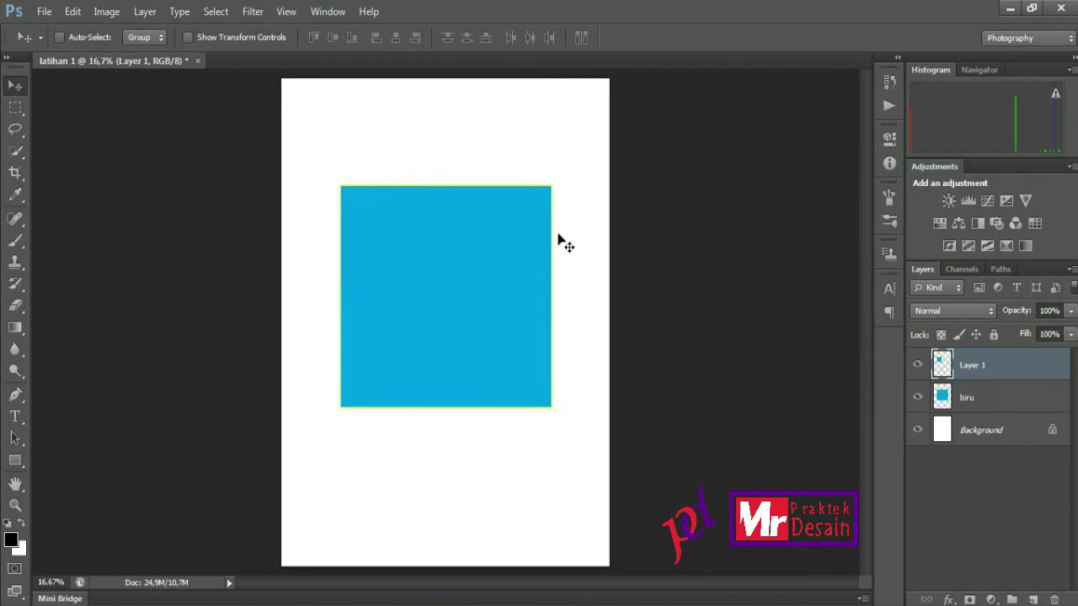
- Move the small square on Layer 1 to the upper middle of the page, overlapping the large square's top edge
left_click_drag(368, 226, 510, 129)
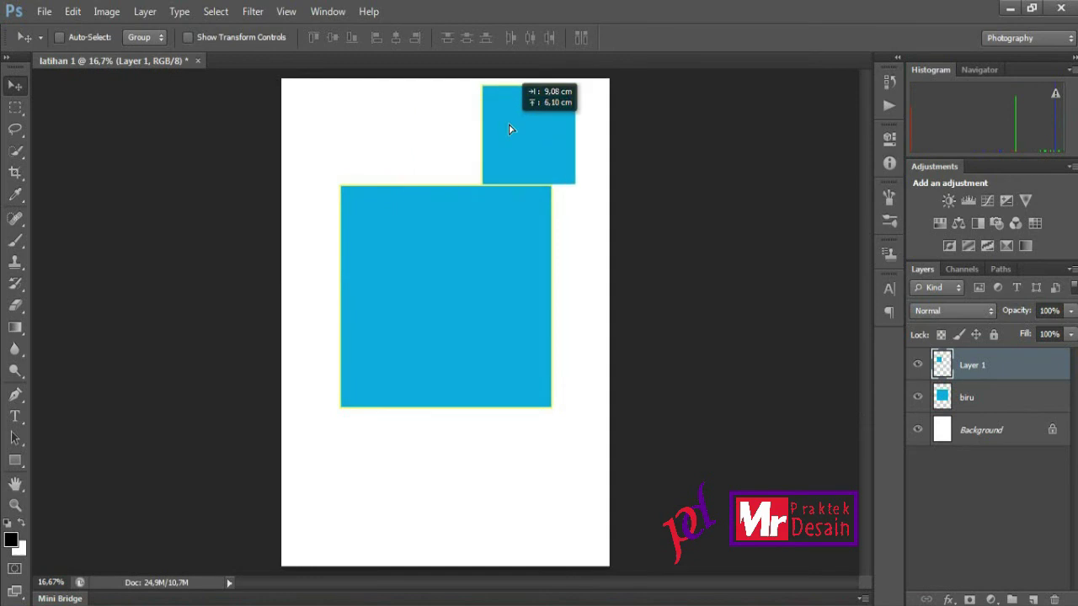
left_click_drag(469, 277, 462, 307)
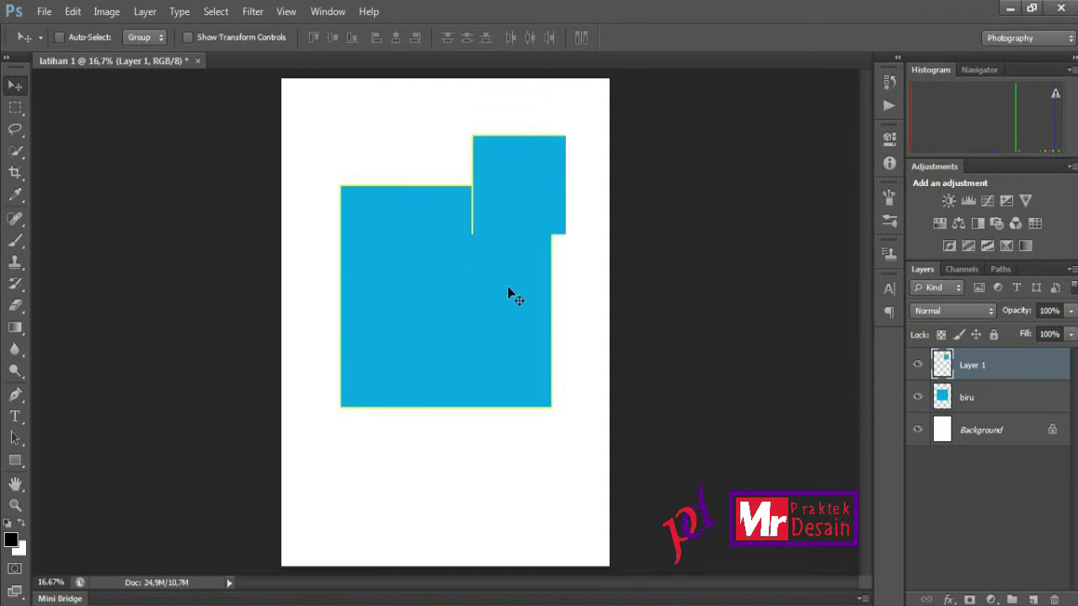
right_click(975, 396)
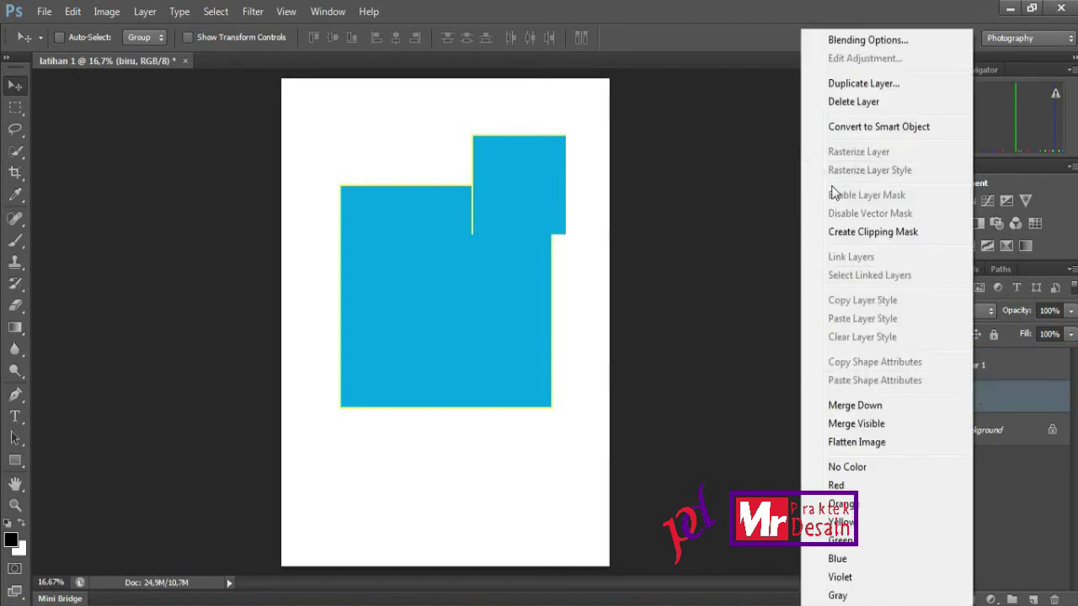
left_click(997, 402)
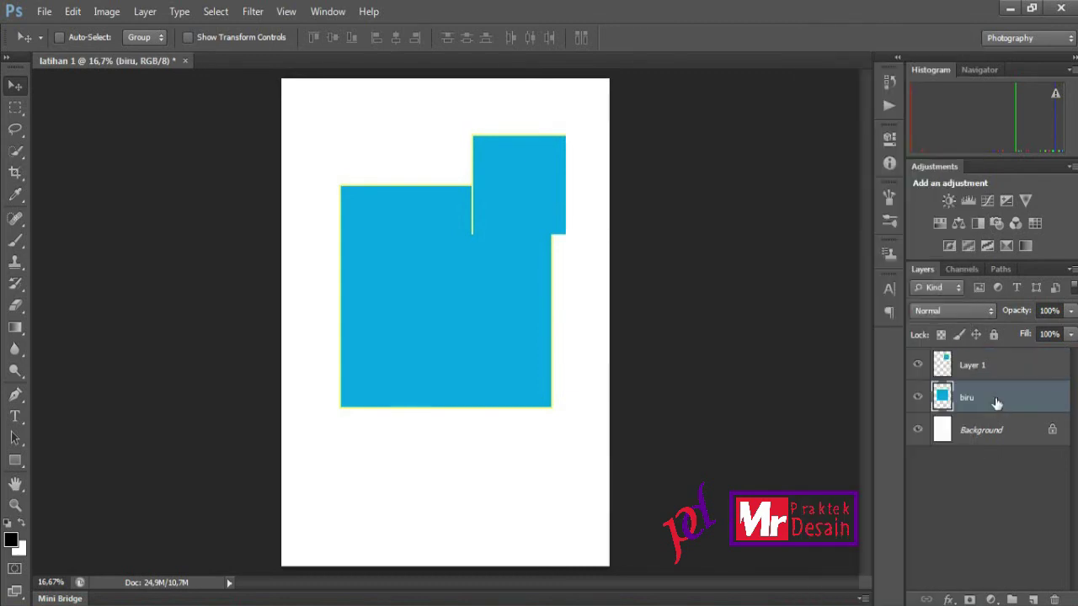
left_click(969, 362)
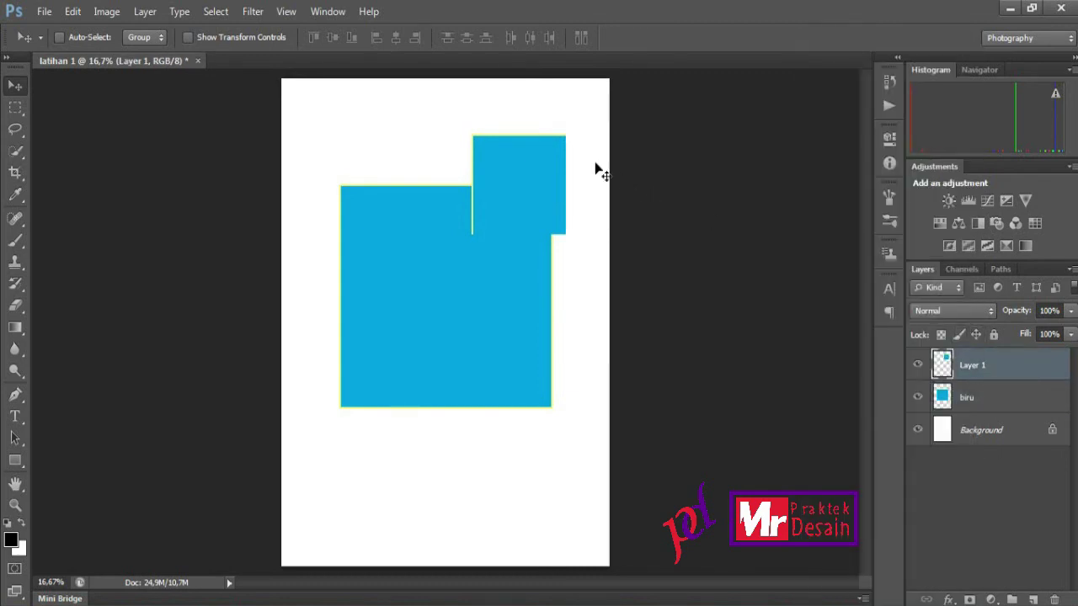
left_click_drag(516, 159, 458, 139)
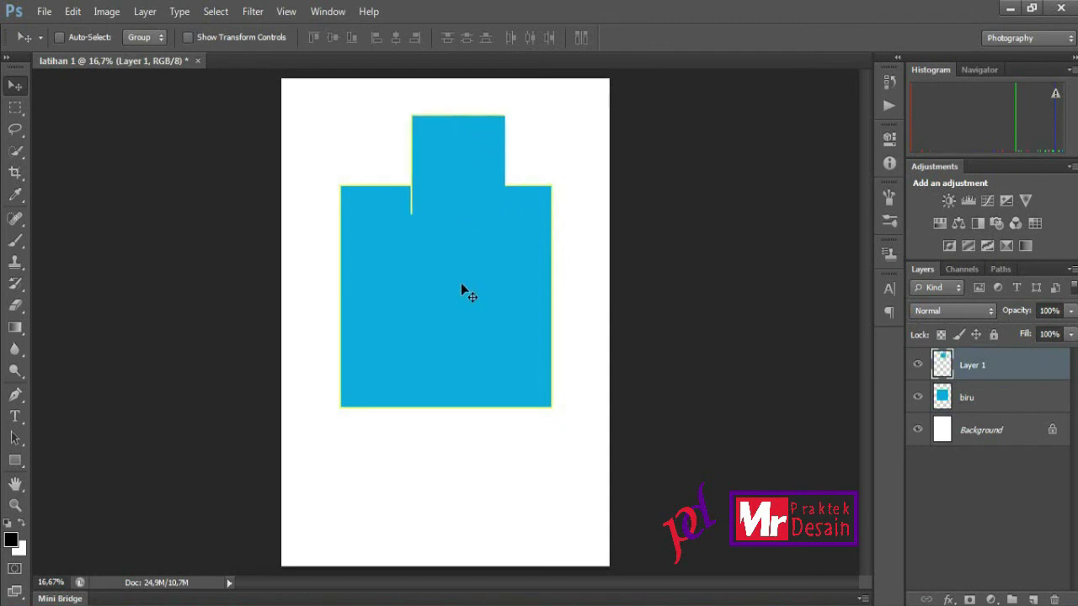
- Move the large biru square down the page and centre the small Layer 1 square above it with a narrow gap
left_click(461, 283, "ctrl")
left_click_drag(447, 278, 445, 352)
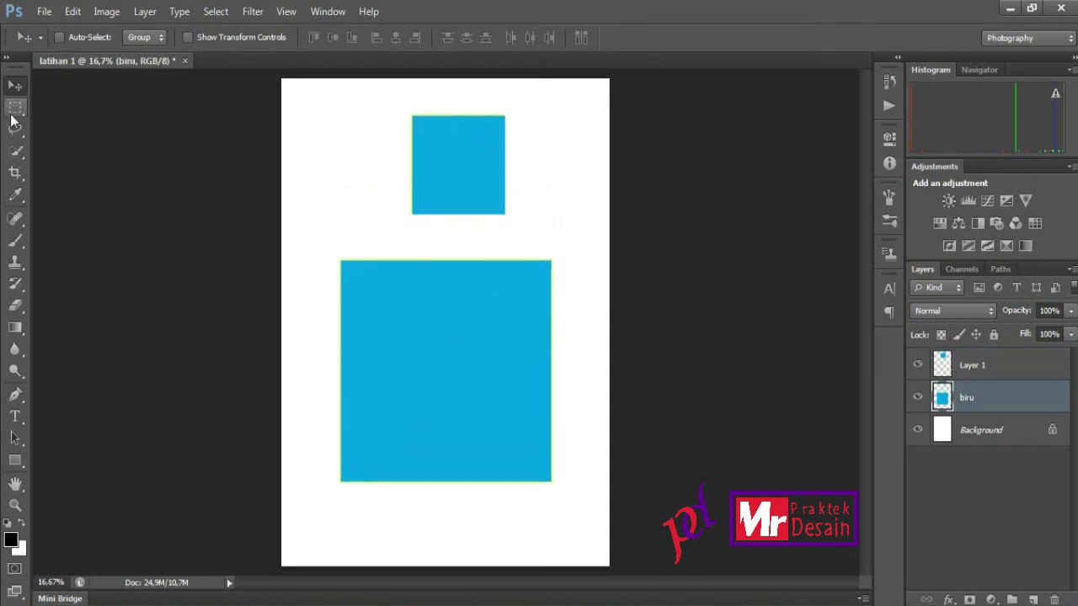
left_click(12, 118)
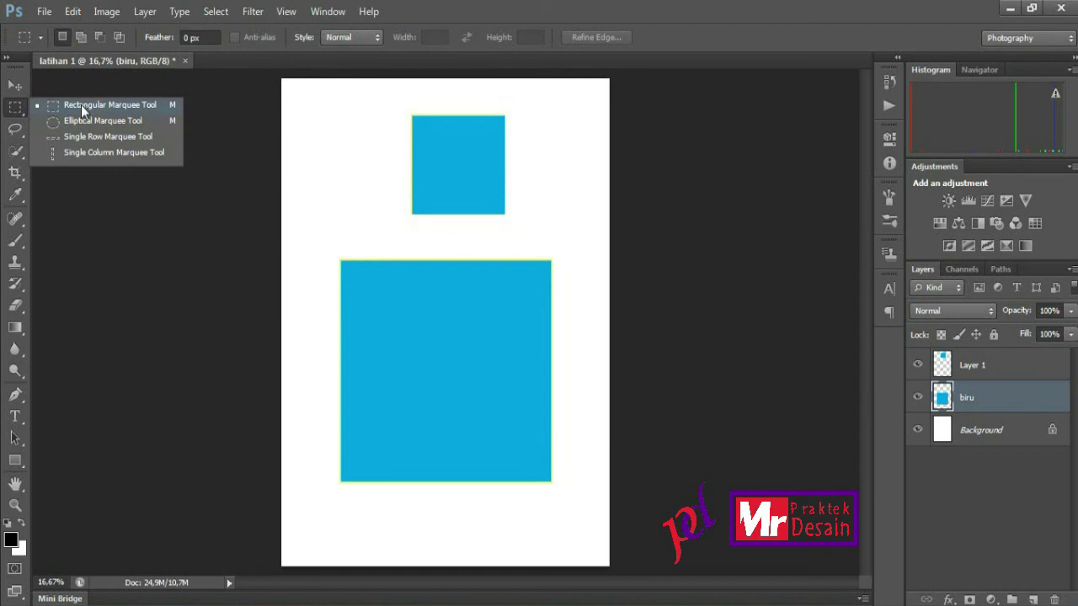
left_click(17, 85)
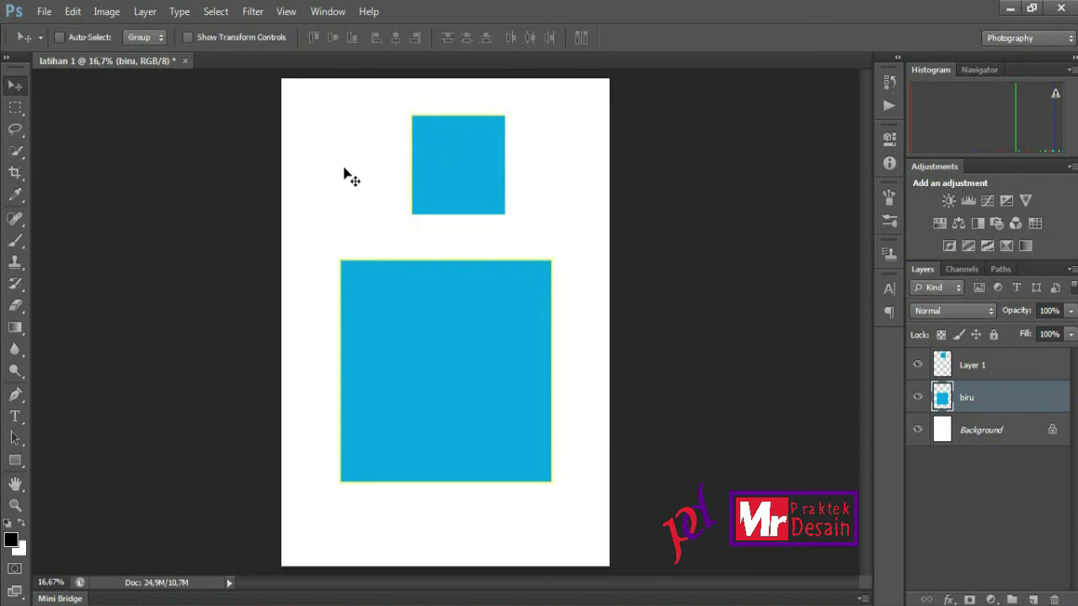
left_click(986, 371)
left_click_drag(494, 176, 410, 192)
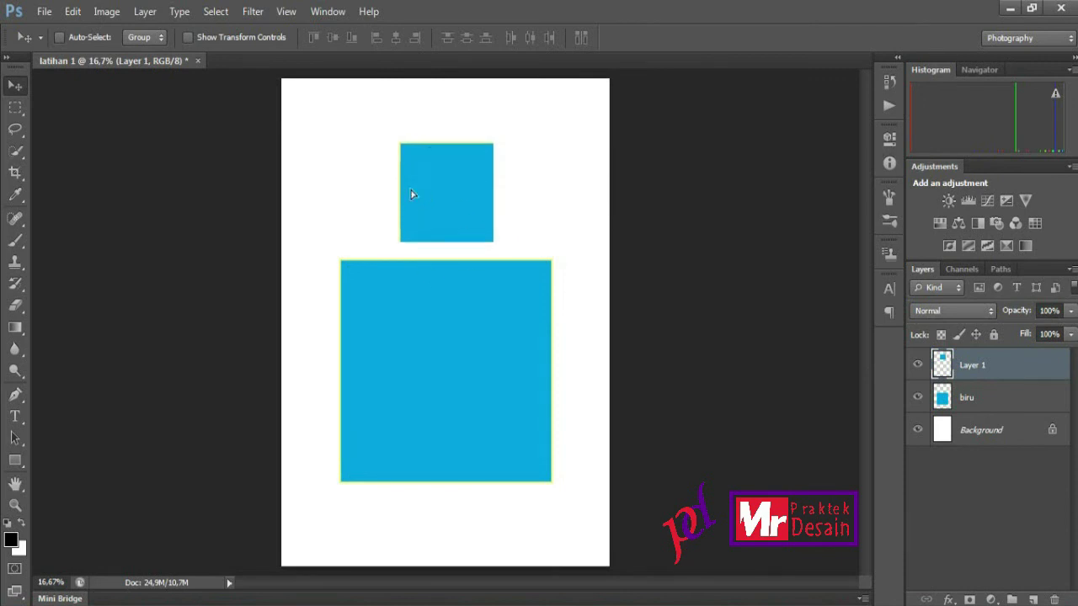
- Draw a tall elliptical marquee selection inside the large biru square
left_click(15, 109)
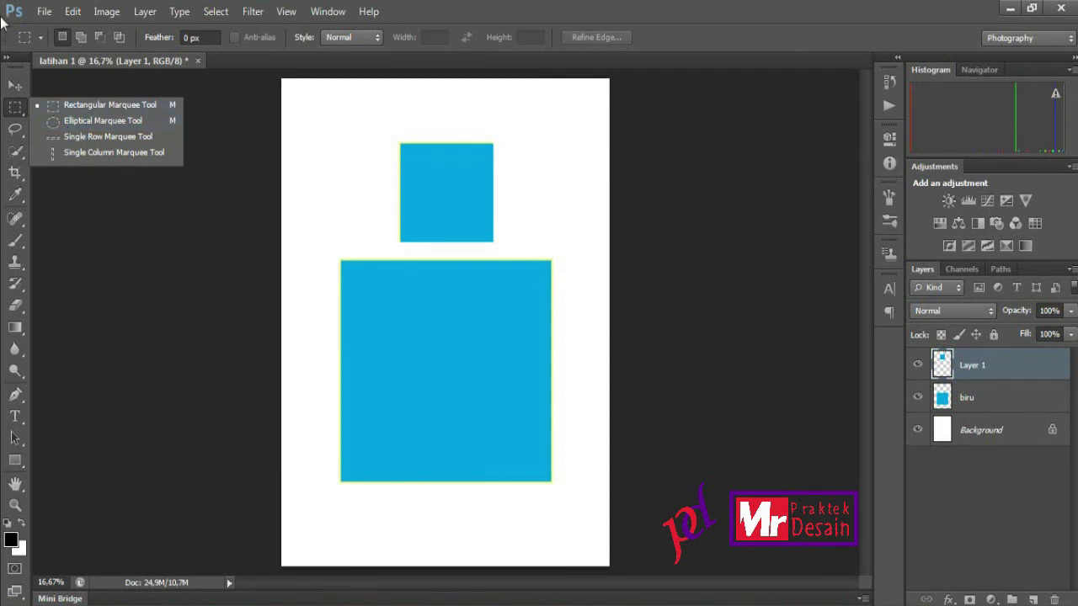
left_click(69, 120)
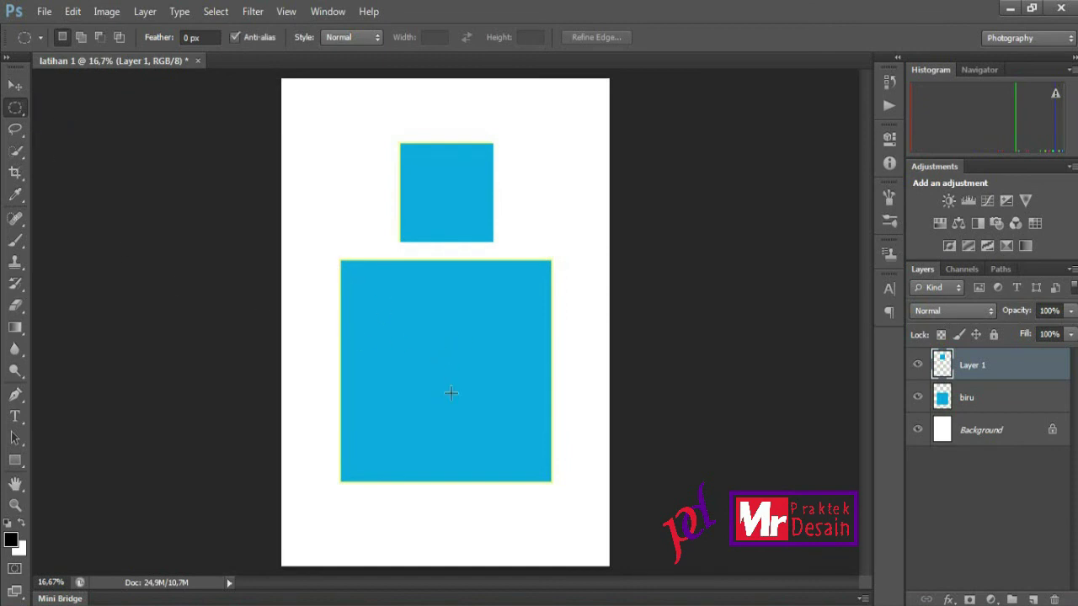
scroll(451, 394, "up", 2)
left_click_drag(360, 272, 545, 497)
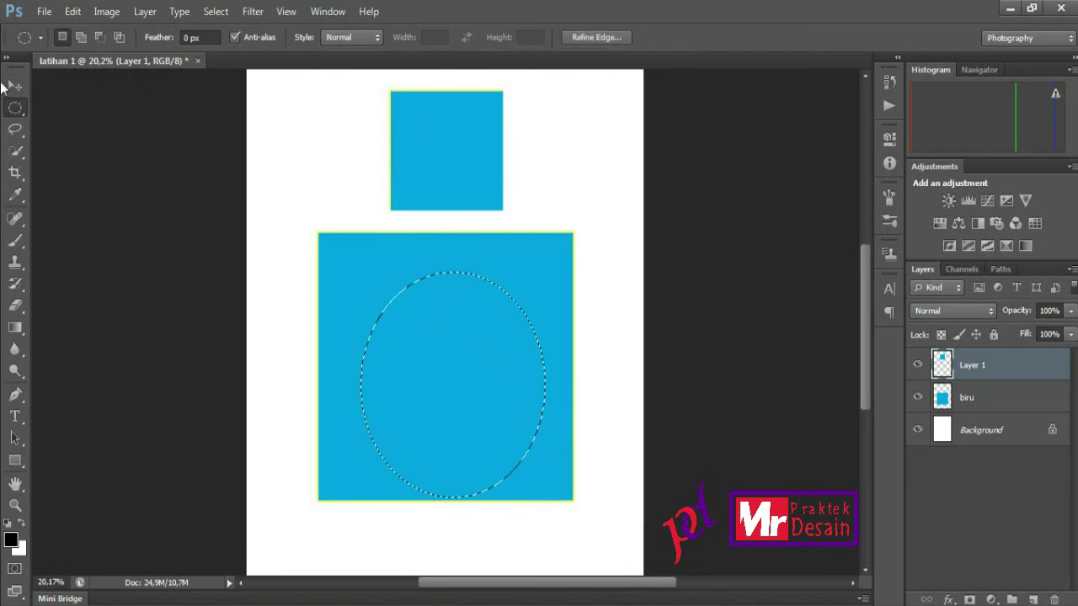
- Try to move the elliptical selection and copy it to a new layer while Layer 1 is active
left_click(14, 85)
left_click(443, 343)
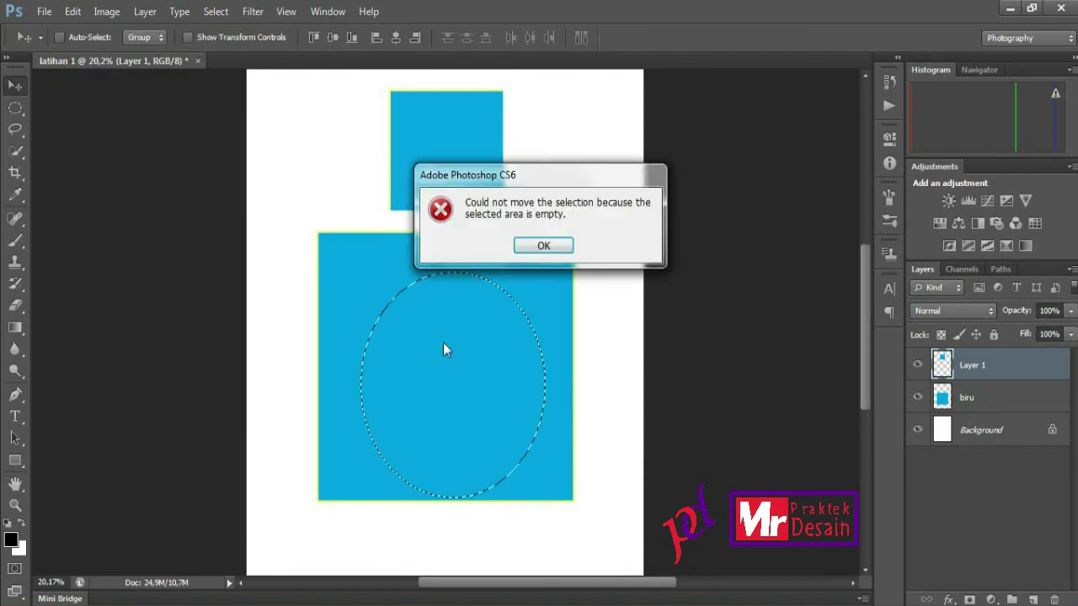
left_click(548, 244)
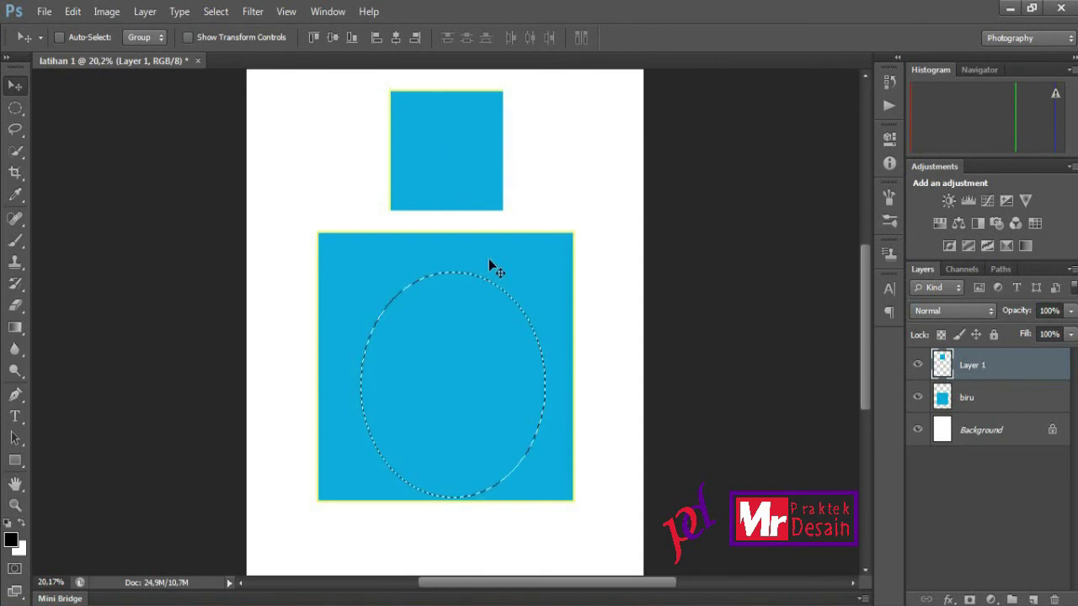
key("ctrl+j")
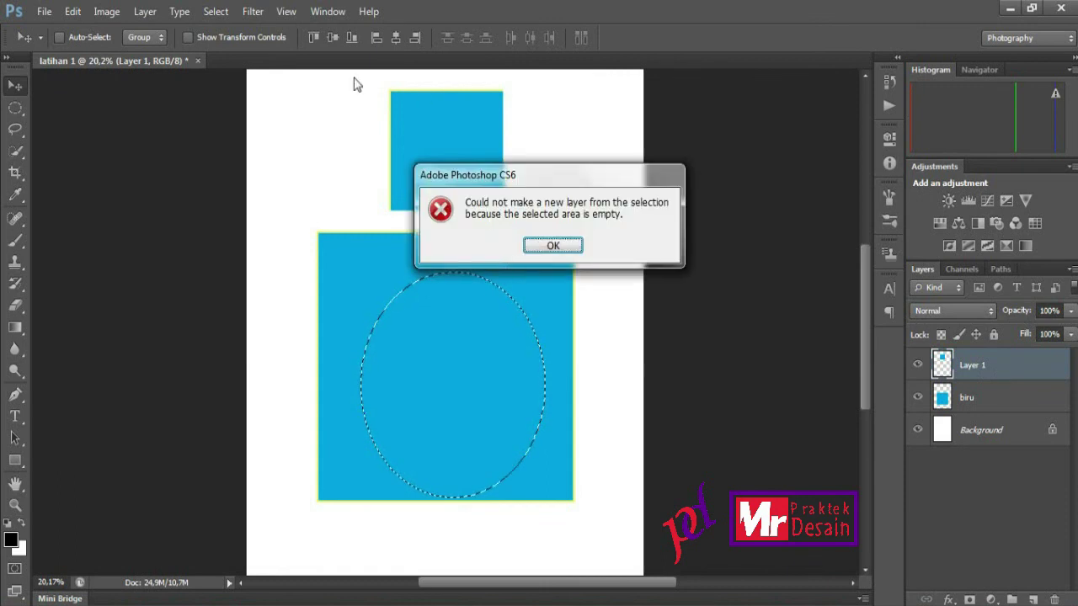
left_click_drag(464, 174, 411, 182)
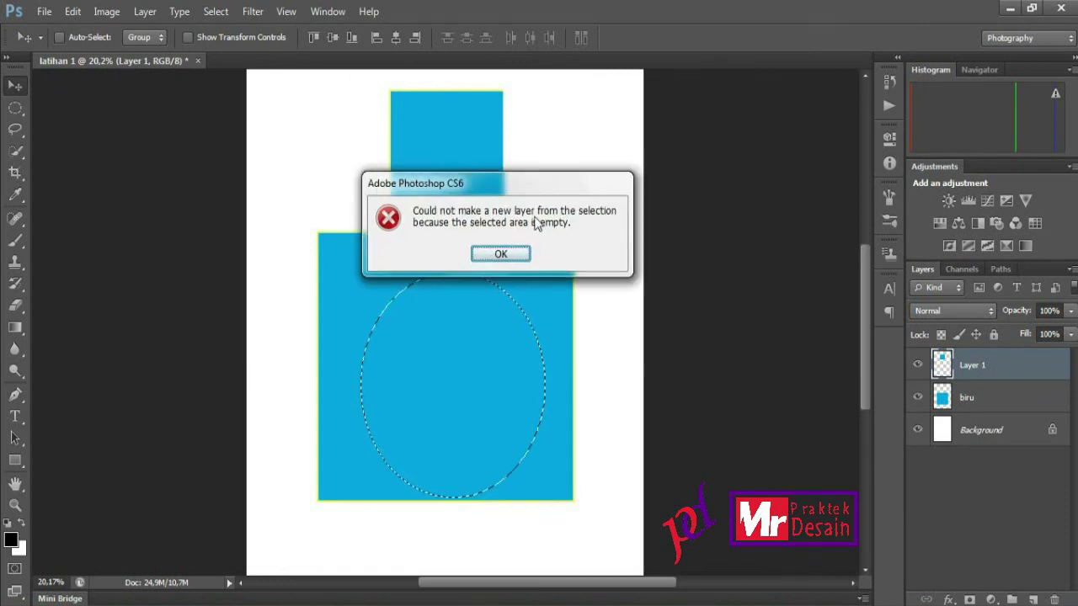
left_click(483, 254)
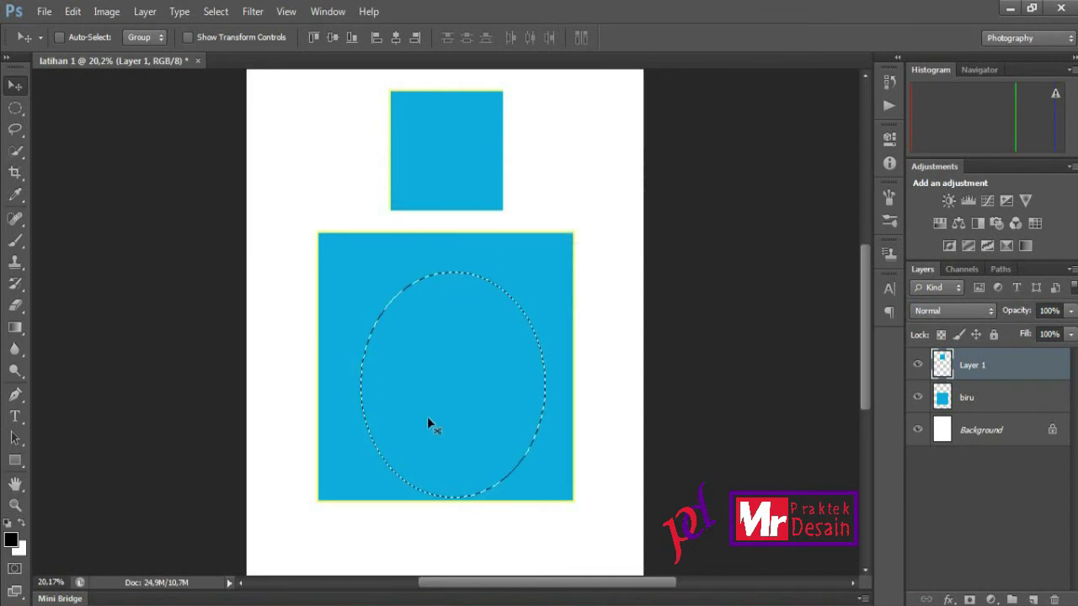
- Copy the elliptical selection from the biru layer to a new layer and move the ellipse over the square's lower-right corner
left_click(979, 407)
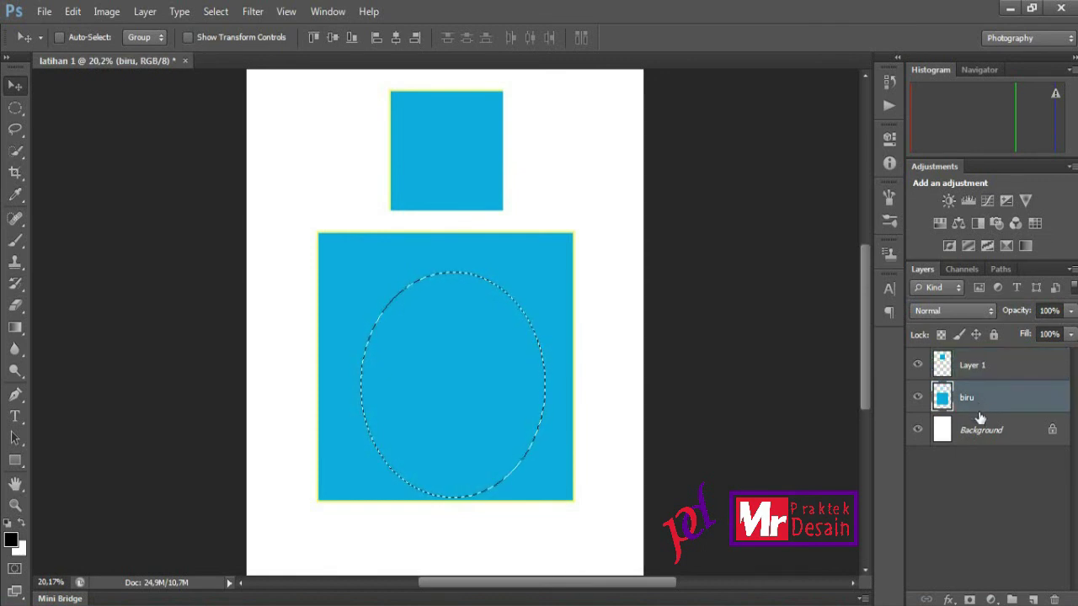
key("ctrl+j")
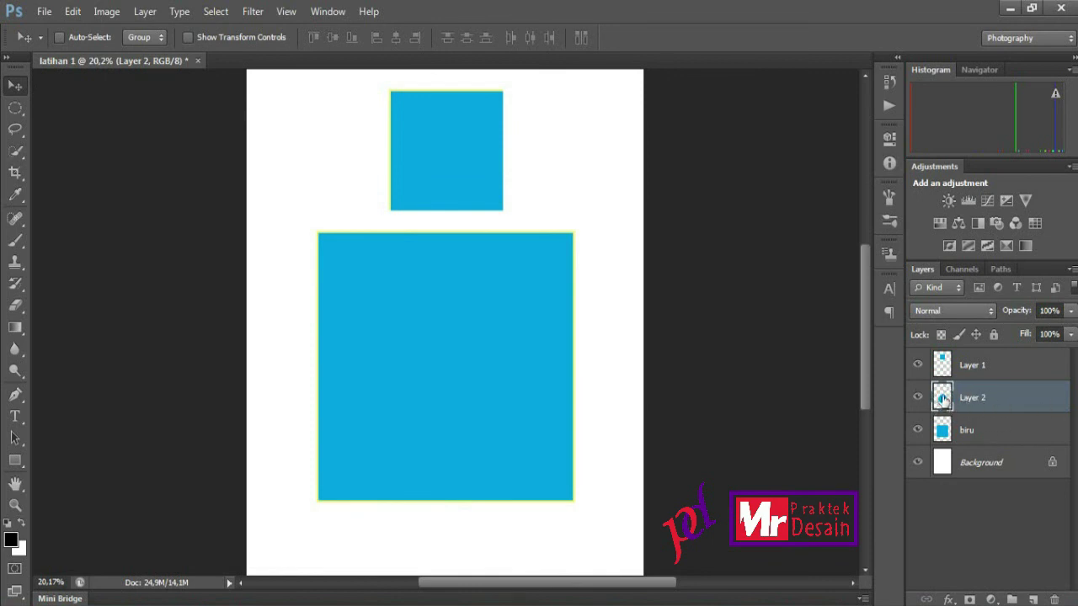
scroll(546, 253, "down", 2)
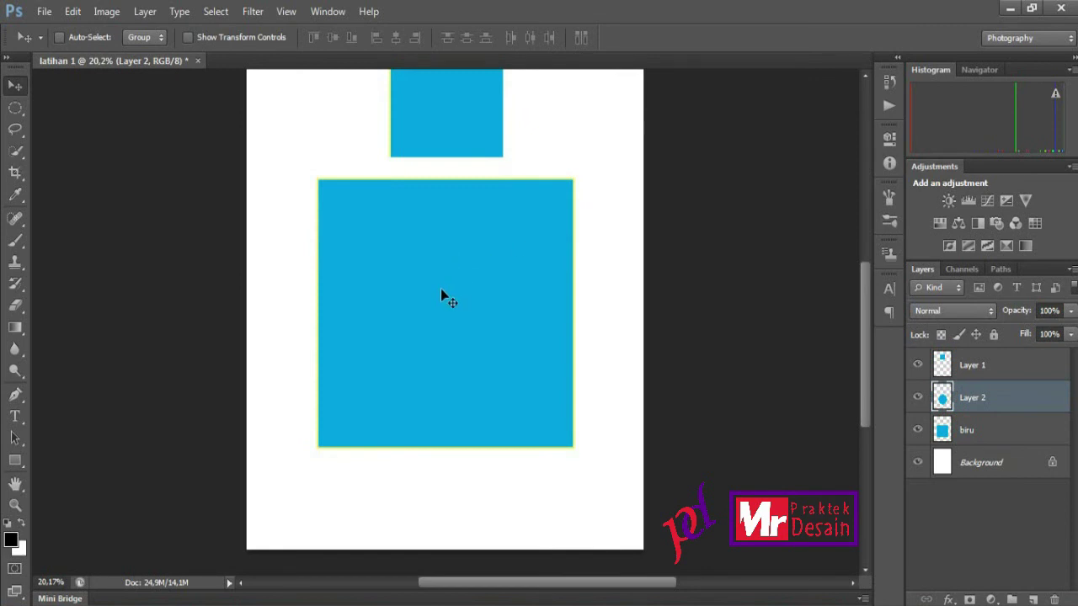
left_click_drag(442, 291, 514, 389)
- Move the large biru square to the page's left side, slightly past the page edge and overlapping the ellipse's upper left
left_click(985, 434)
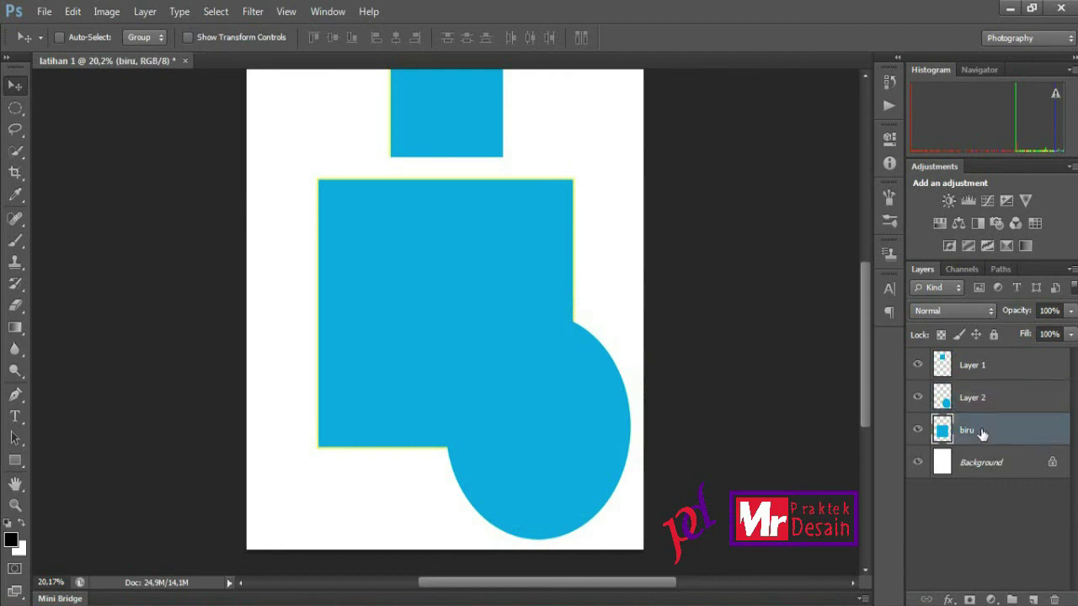
left_click_drag(528, 264, 377, 261)
scroll(523, 330, "down", 1)
scroll(528, 374, "down", 2)
scroll(412, 212, "up", 1)
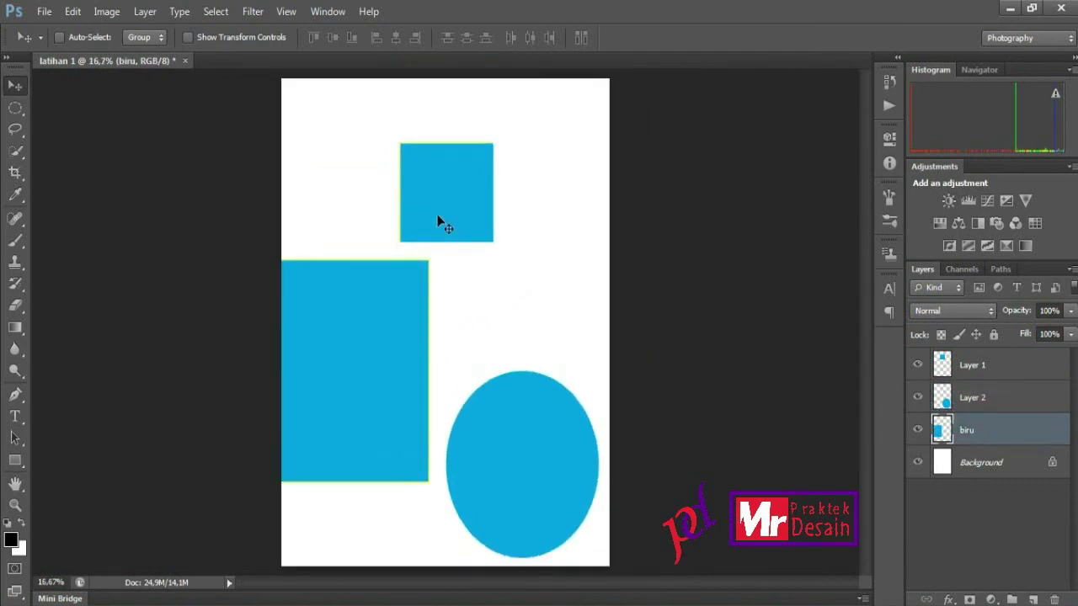
left_click_drag(441, 221, 483, 203)
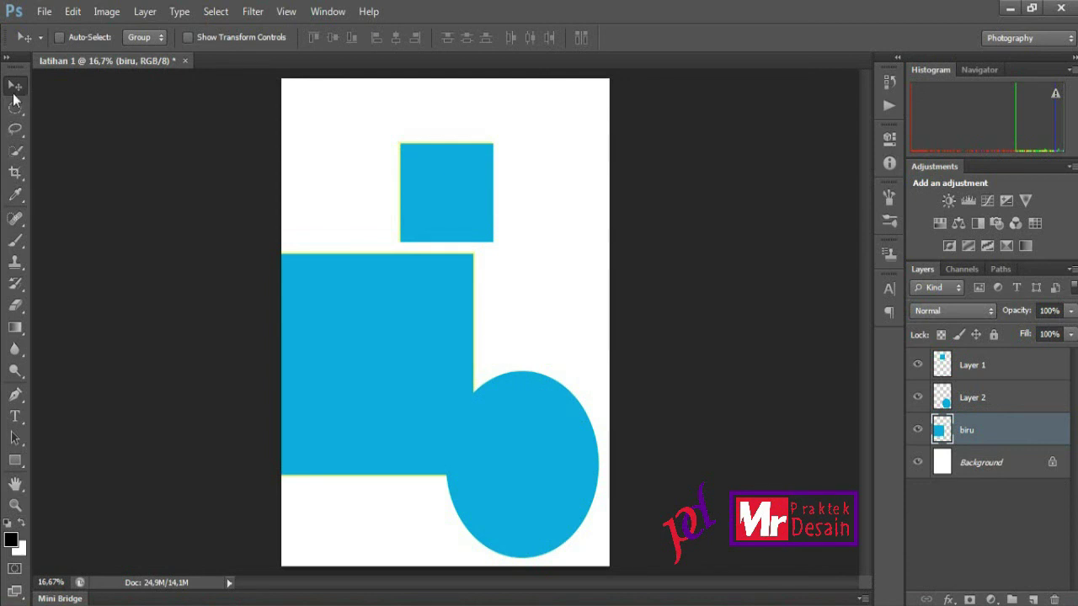
left_click_drag(15, 107, 47, 109)
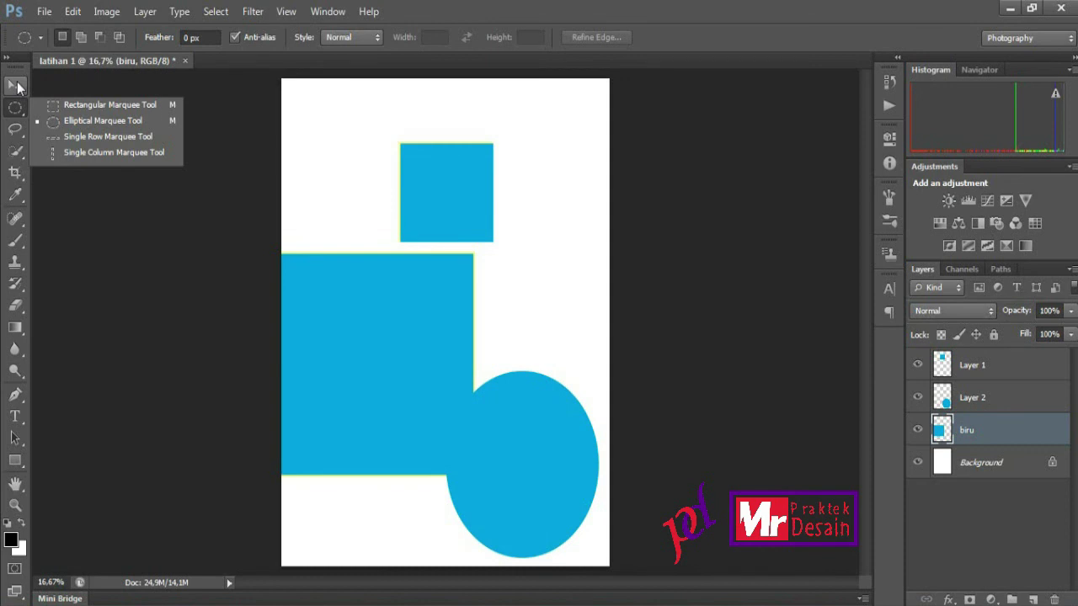
left_click(18, 87)
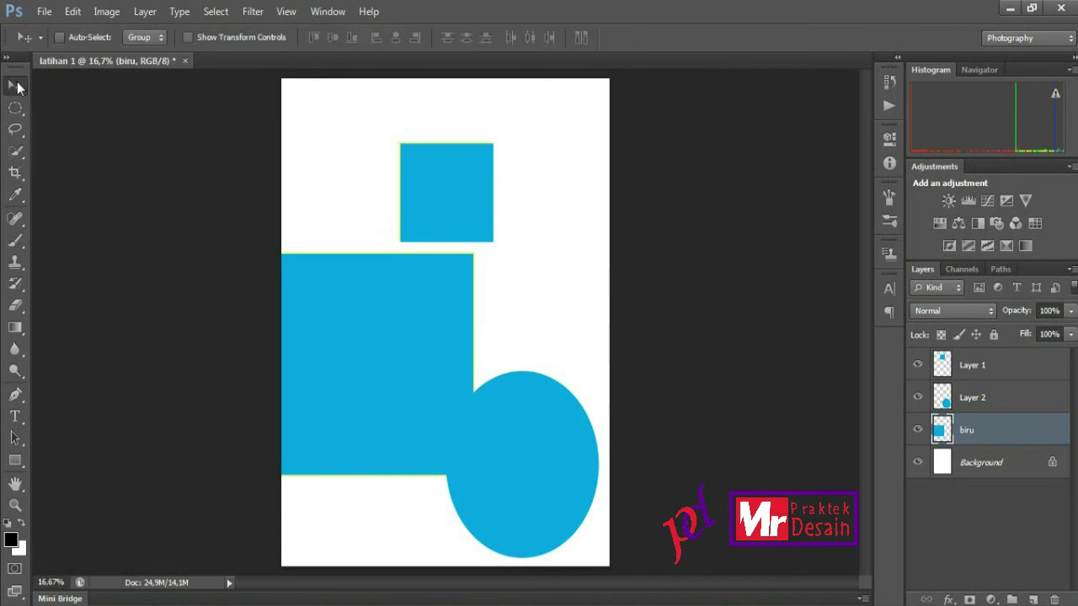
left_click(23, 133)
left_click(14, 110)
left_click(15, 85)
left_click(13, 109)
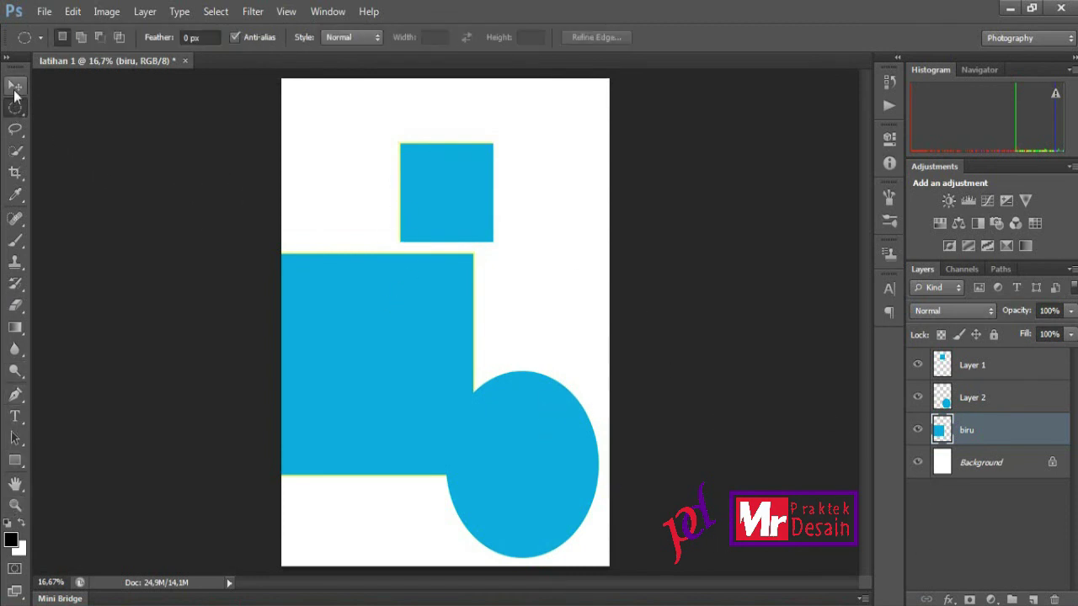
left_click(15, 85)
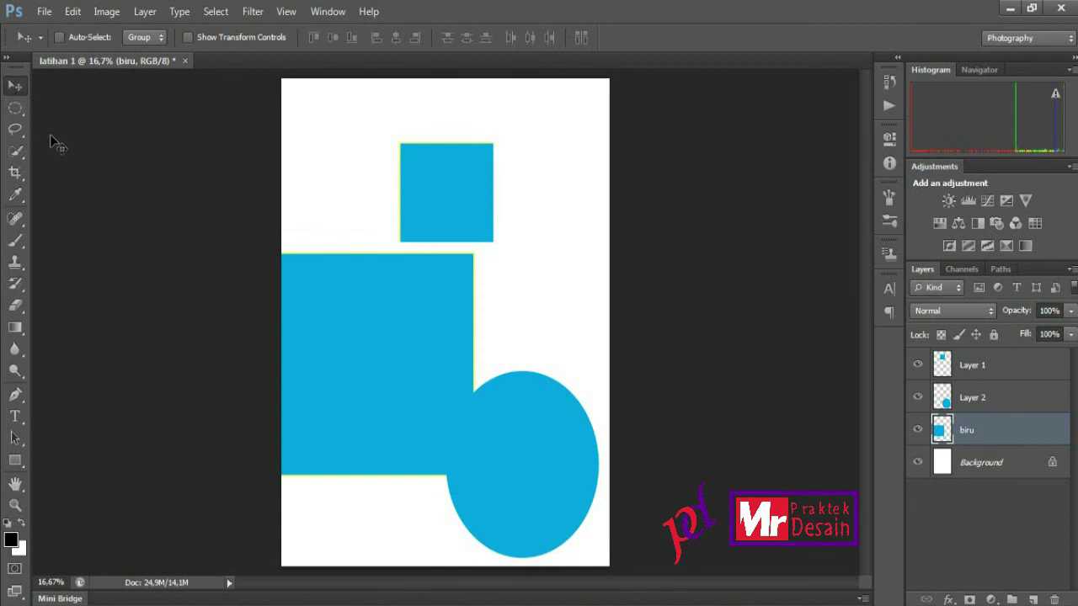